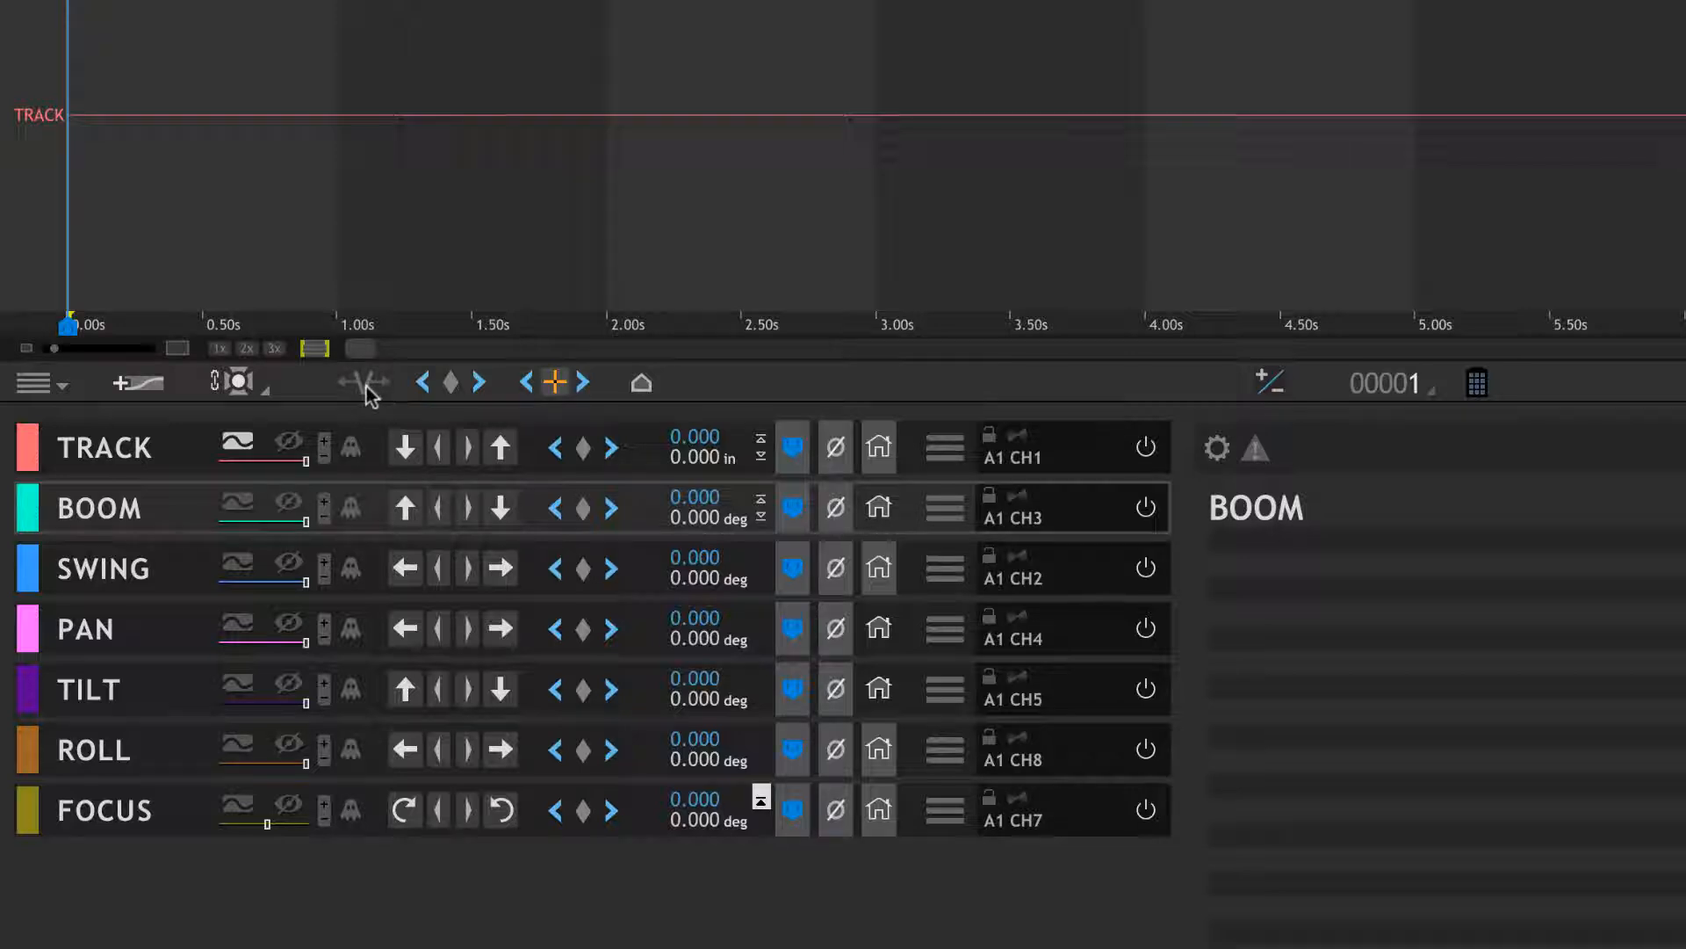
# Open the virtual axis configuration and set the virtual setup to Crane (Boom/Swing/Track)
pyautogui.click(58, 383)
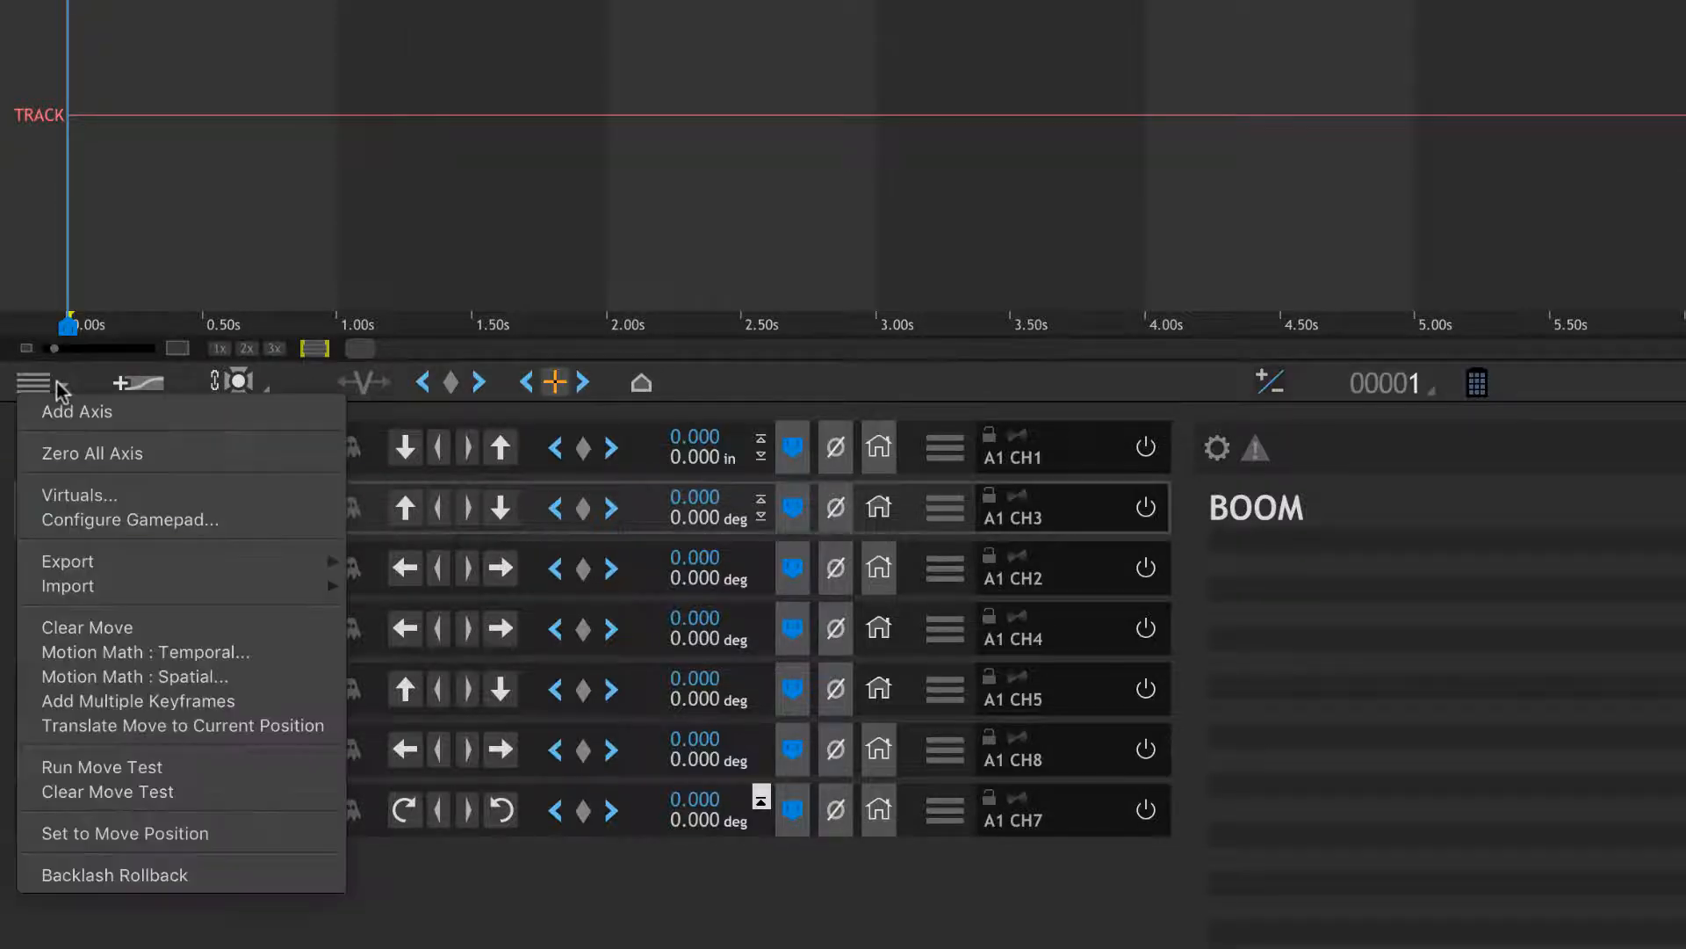
pyautogui.click(56, 495)
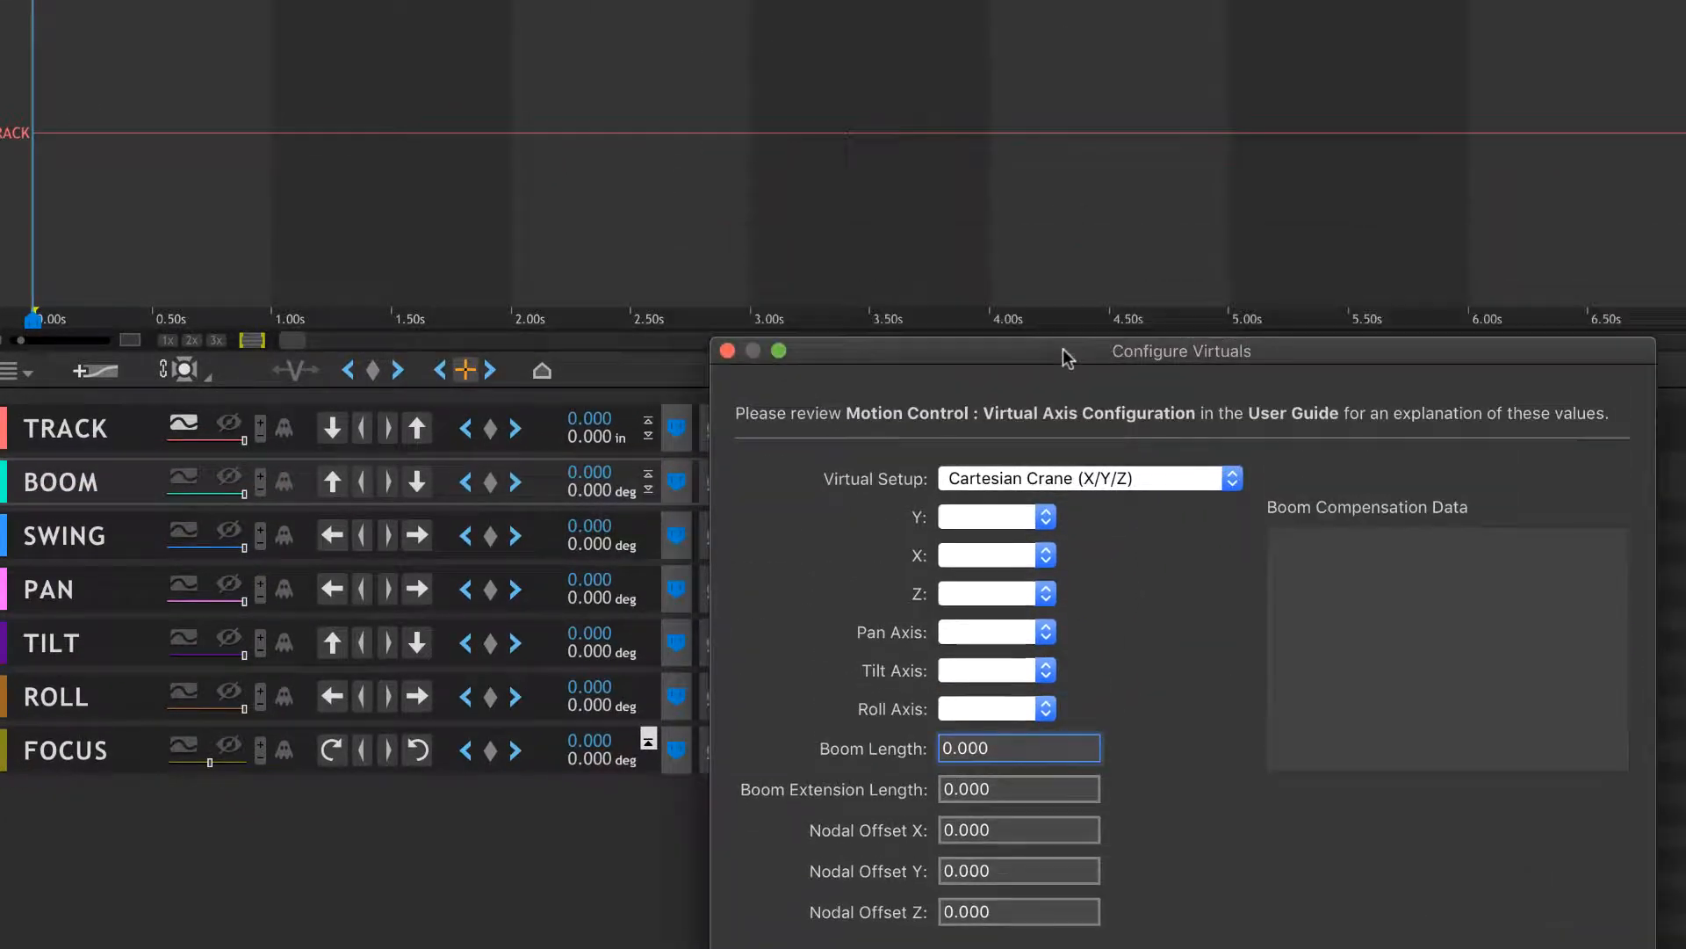
pyautogui.moveTo(1063, 348); pyautogui.dragTo(1116, 212)
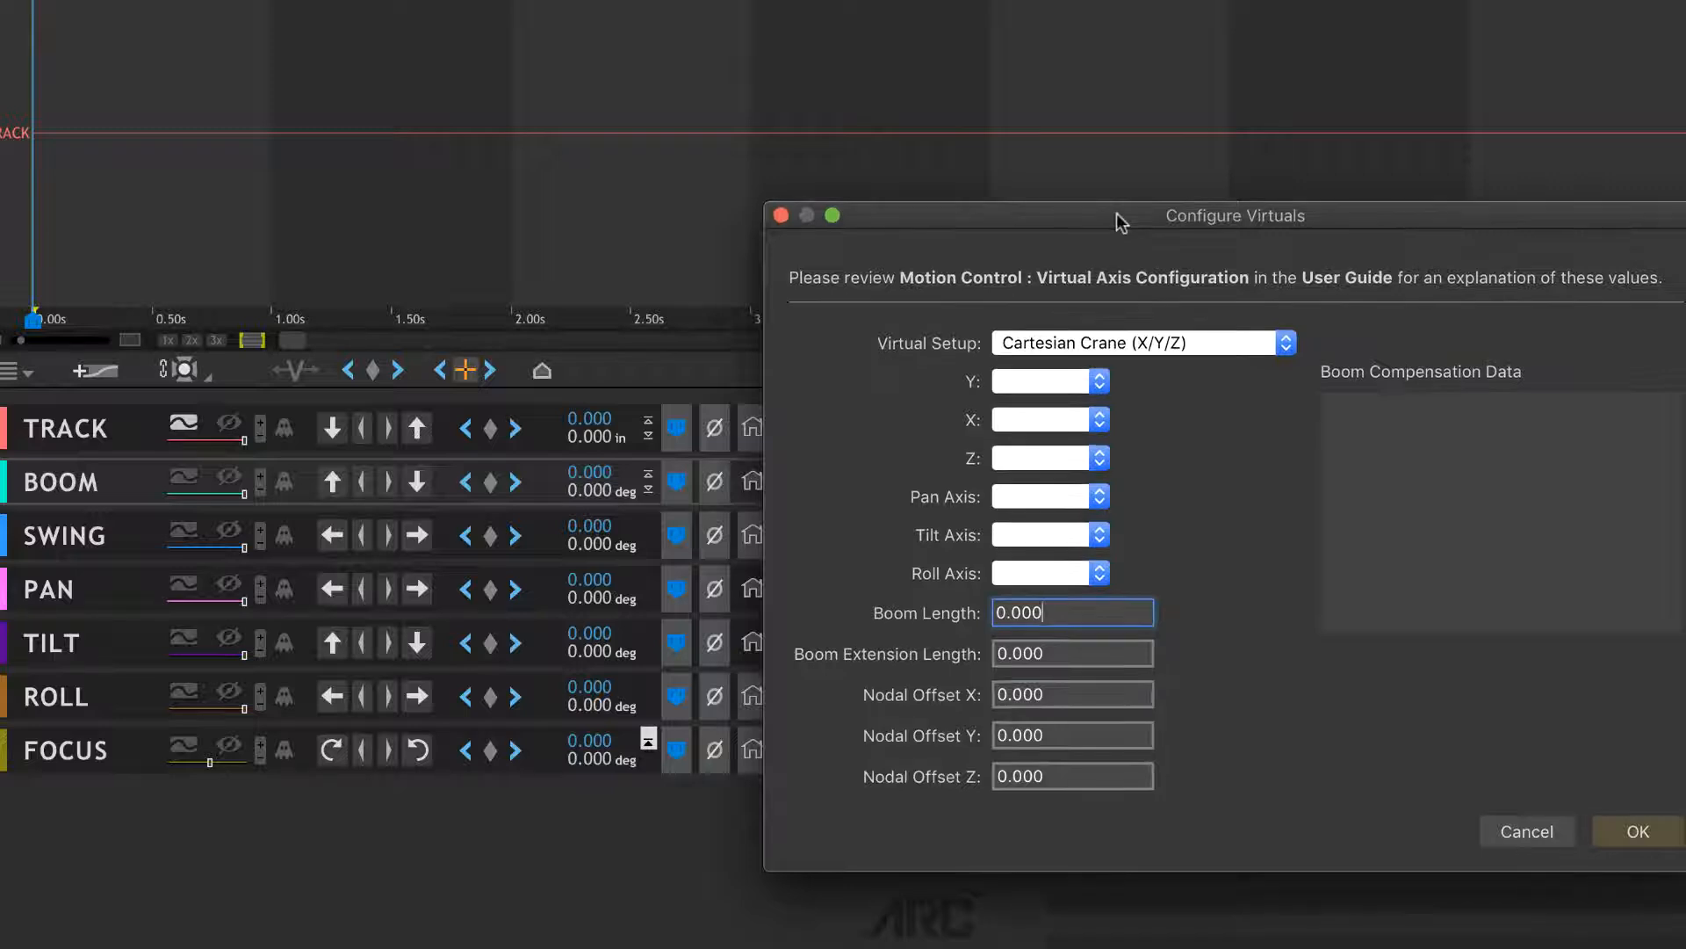
pyautogui.click(1197, 346)
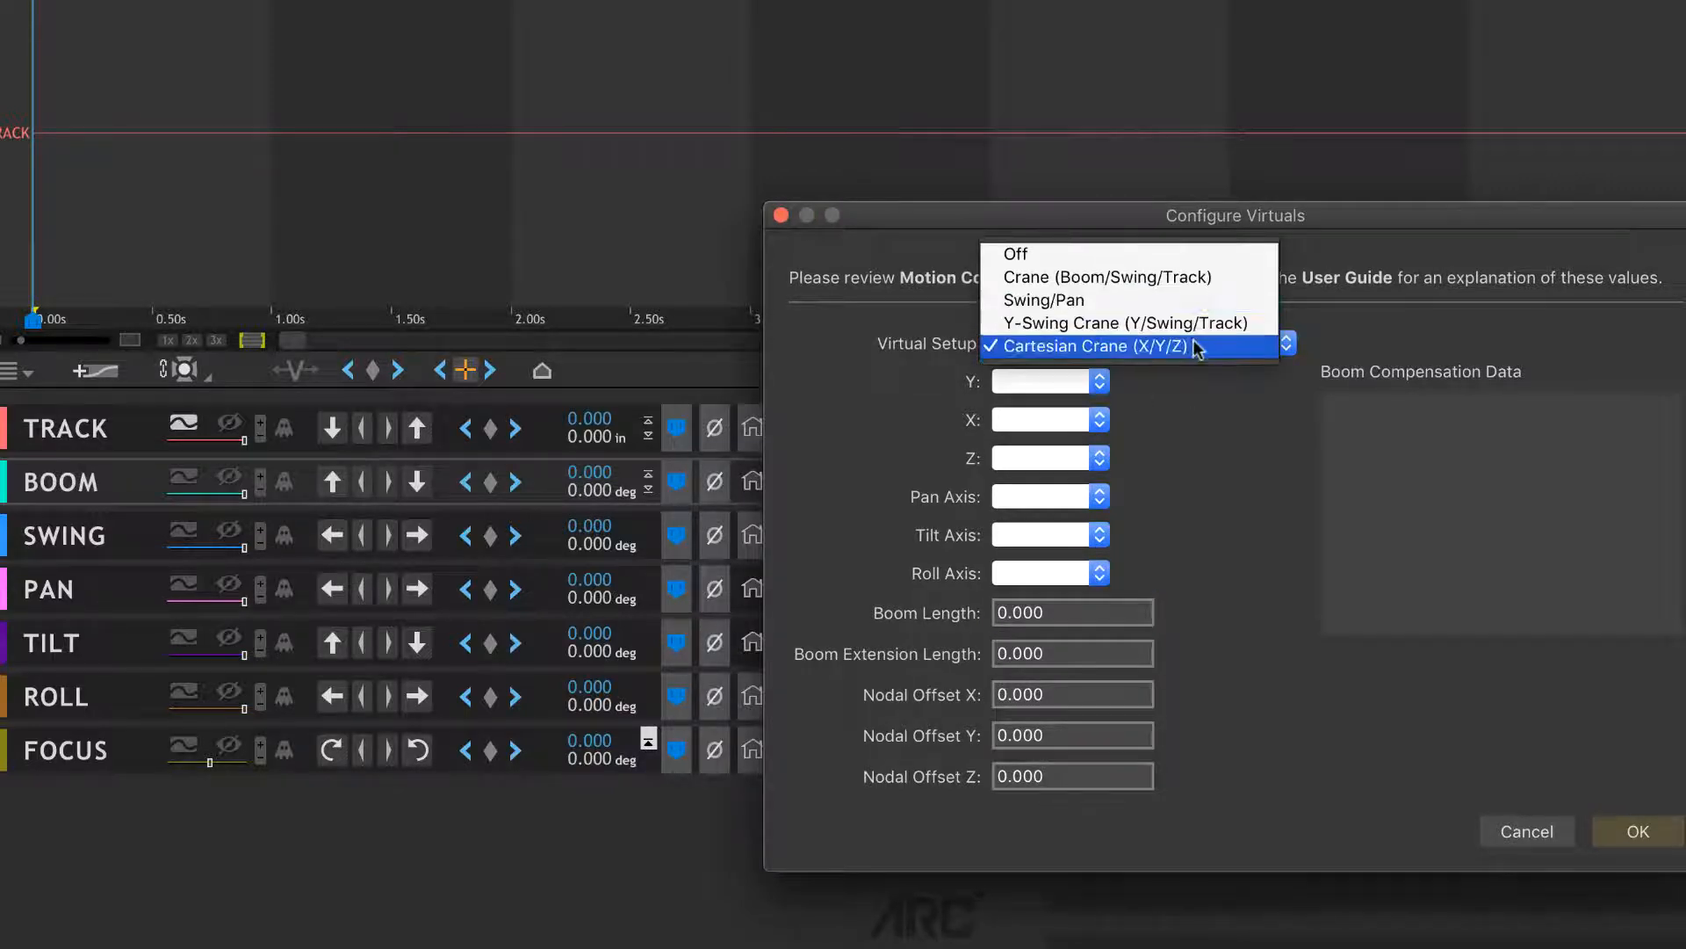
pyautogui.click(1210, 280)
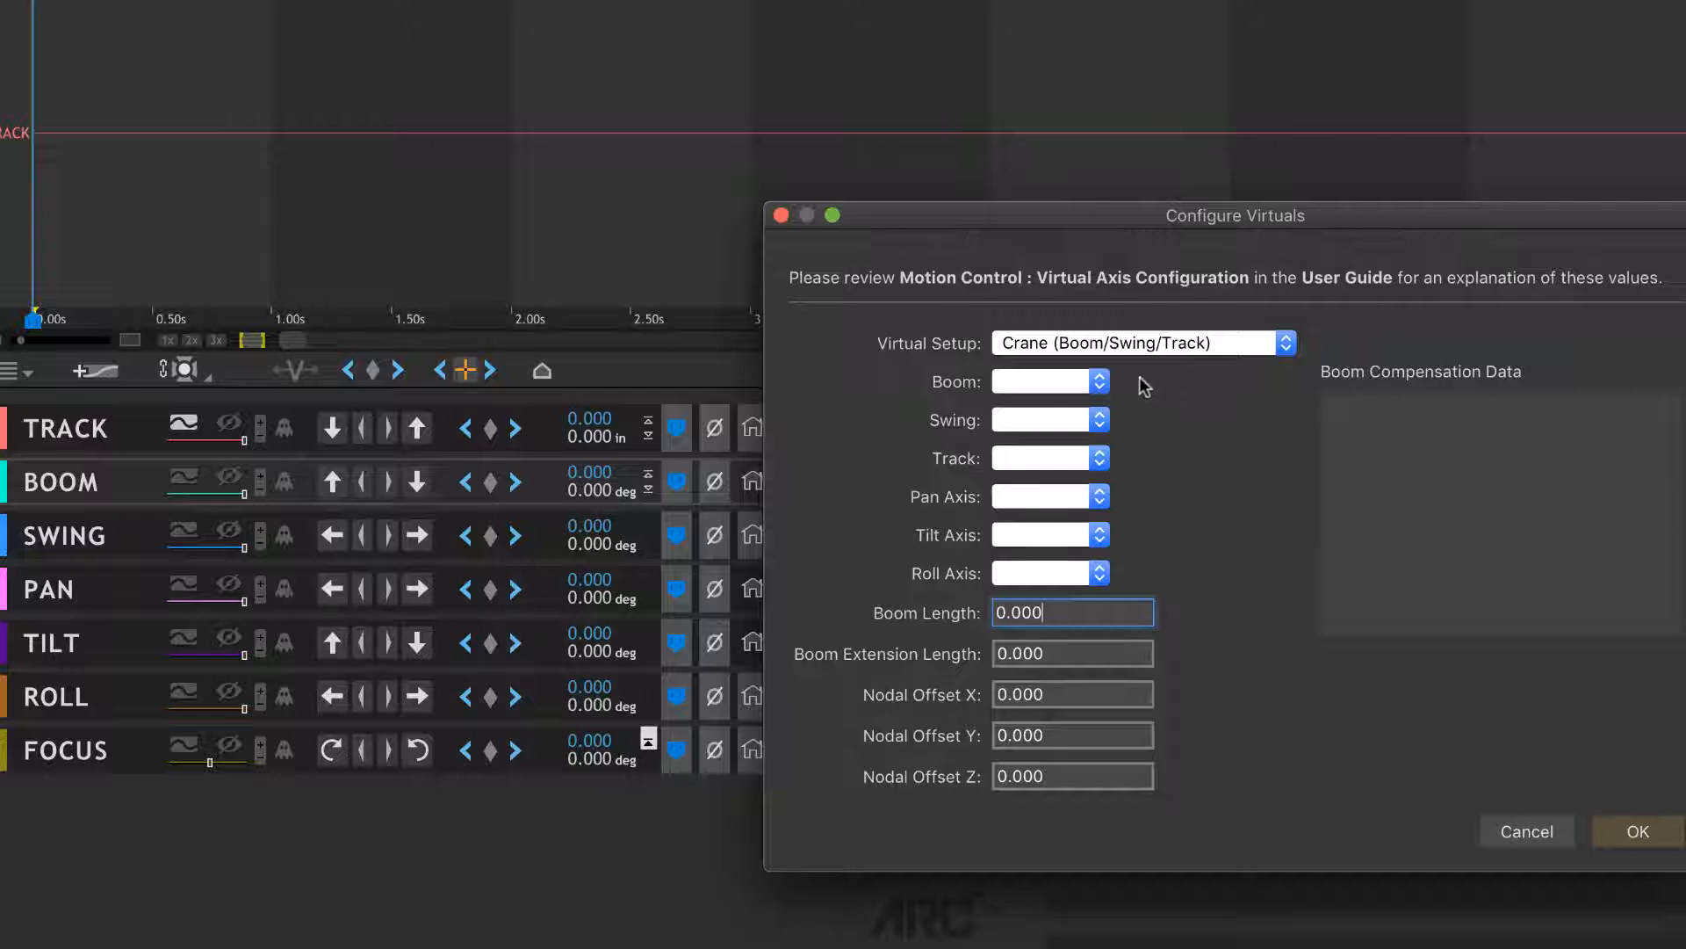
# Assign the BOOM, SWING and TRACK axes to the matching boom, swing and track roles
pyautogui.click(1039, 383)
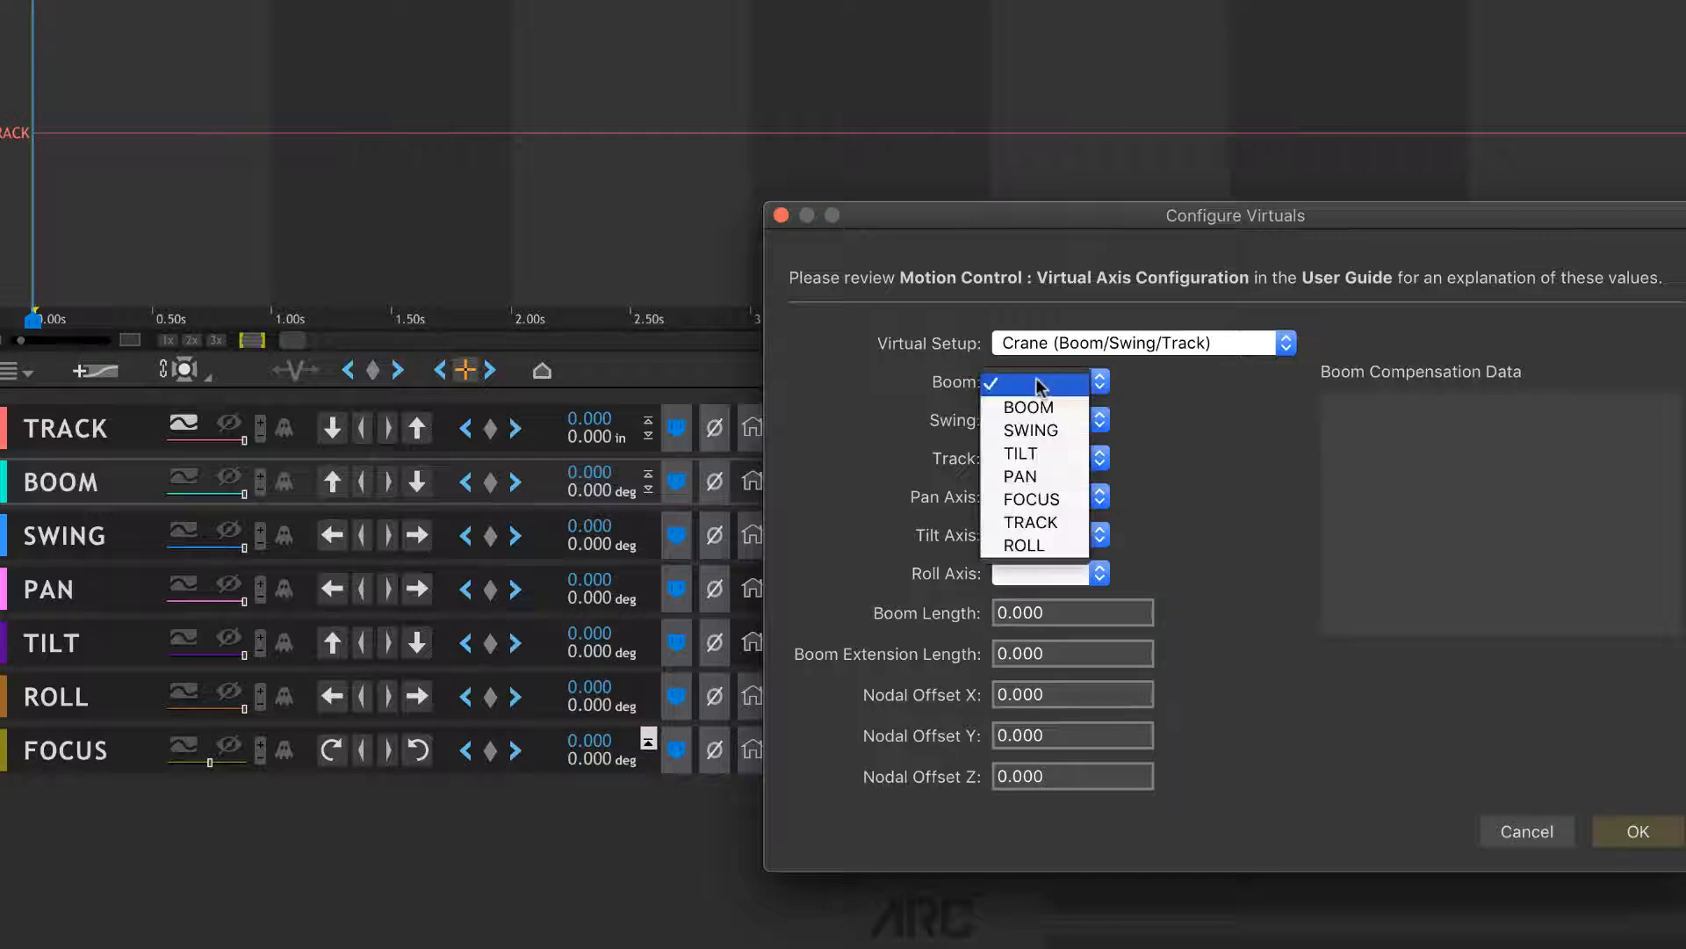
pyautogui.click(1035, 404)
pyautogui.click(1040, 421)
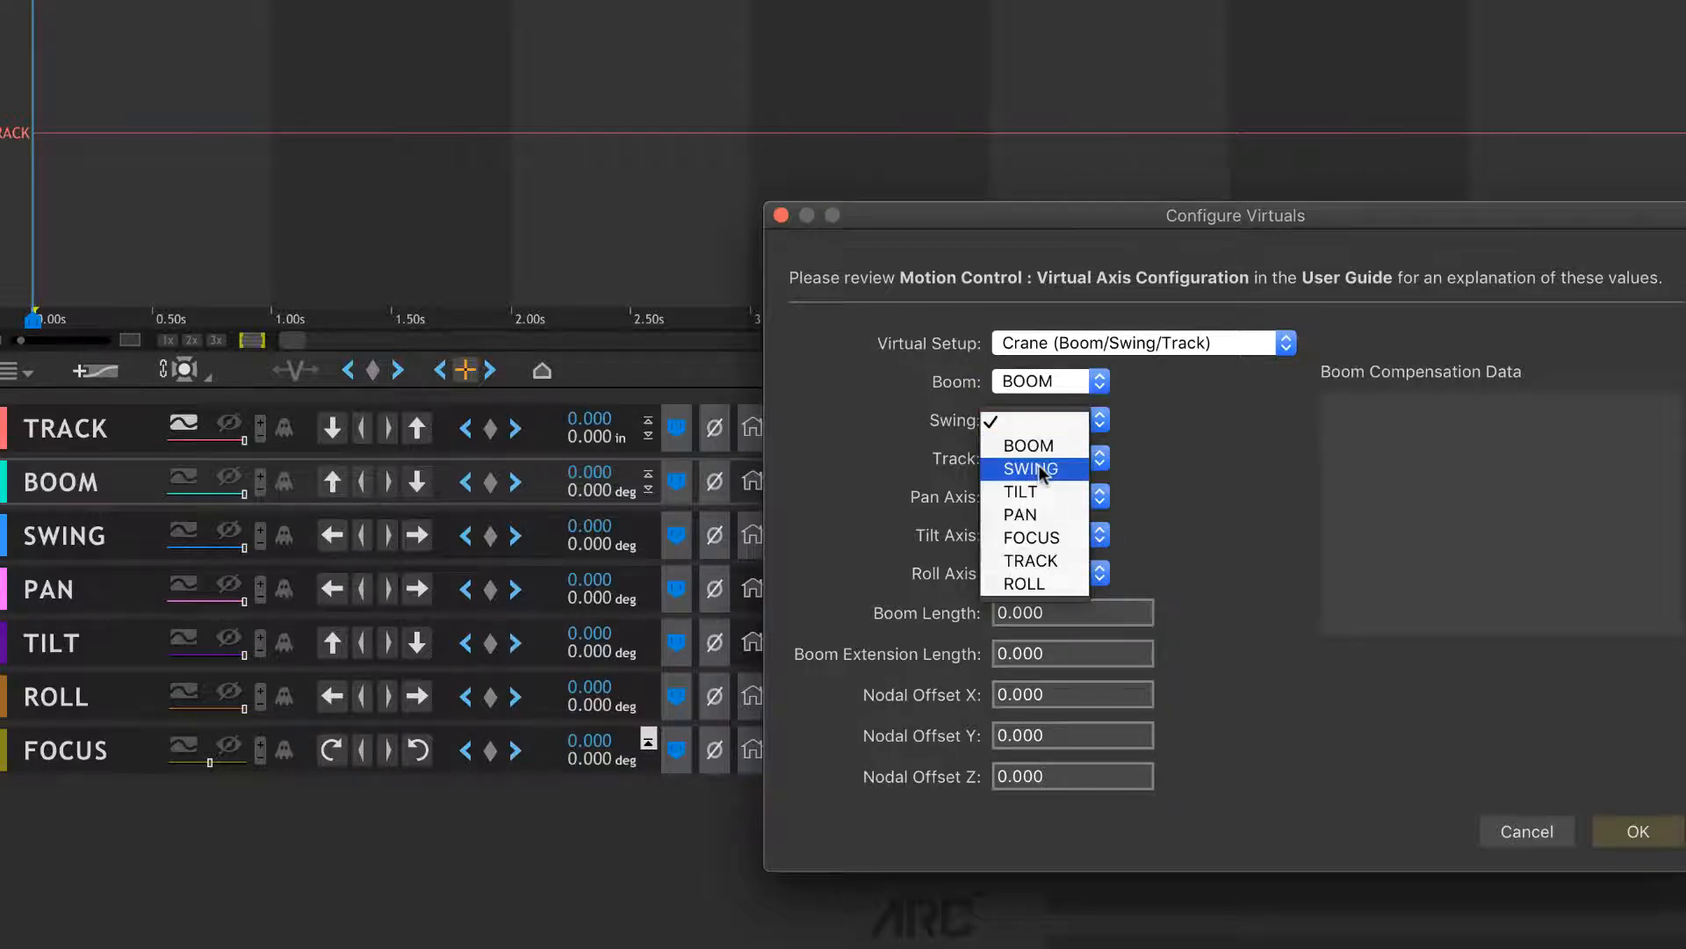
pyautogui.click(1032, 468)
pyautogui.click(1041, 459)
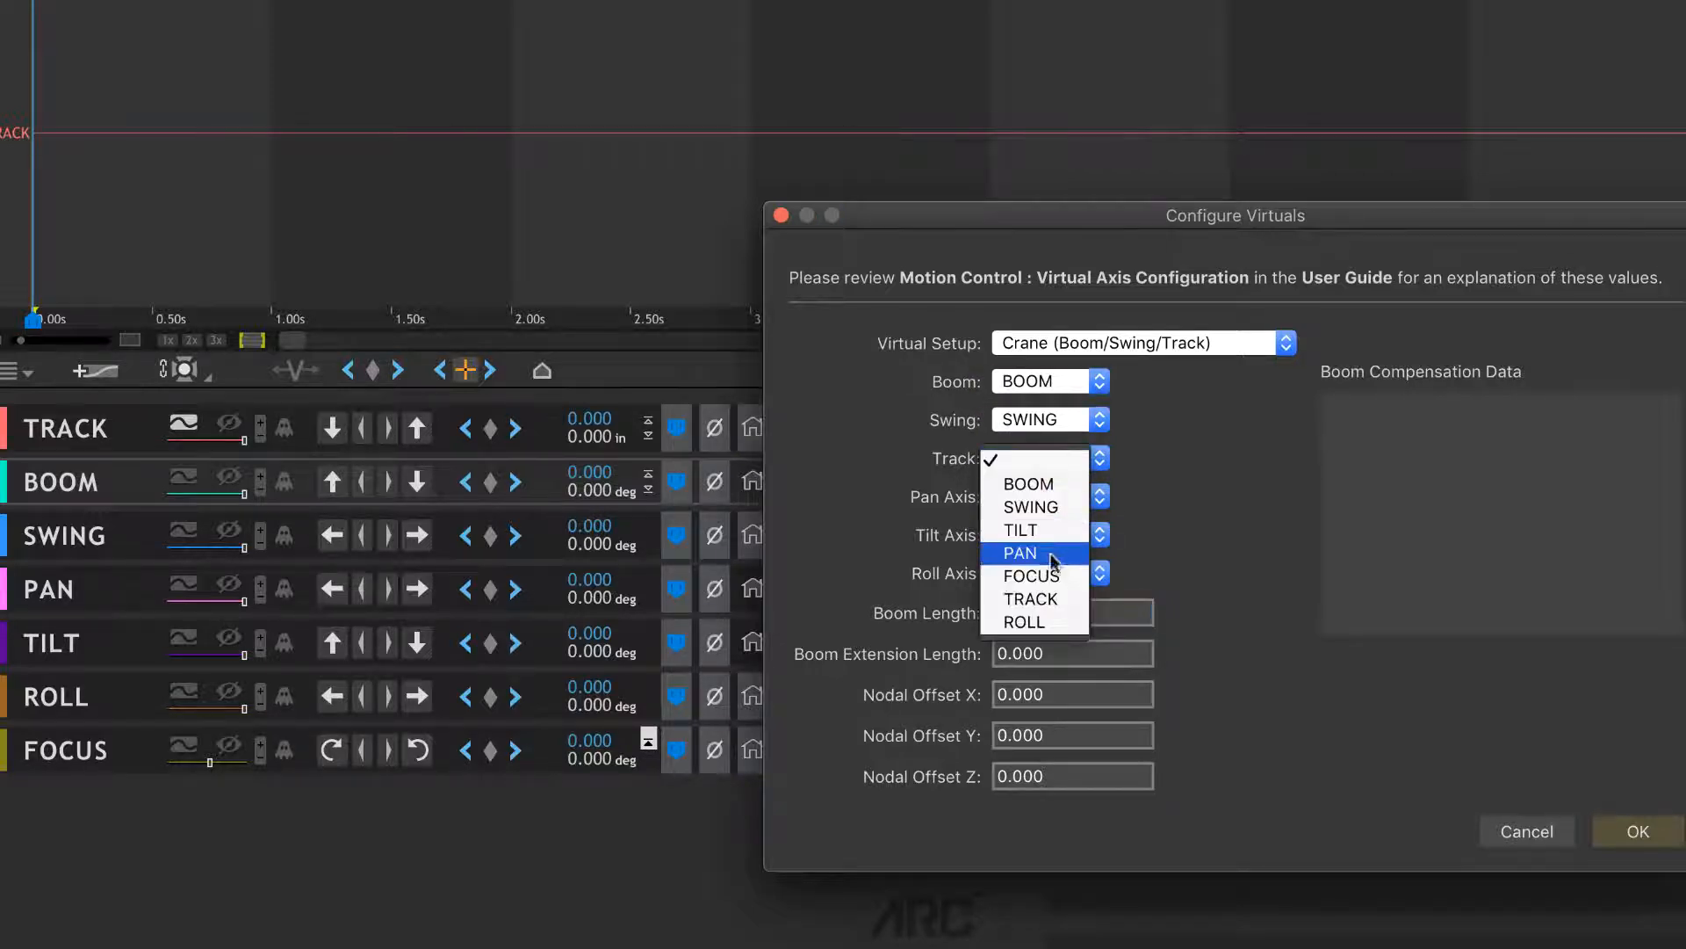
pyautogui.click(1050, 598)
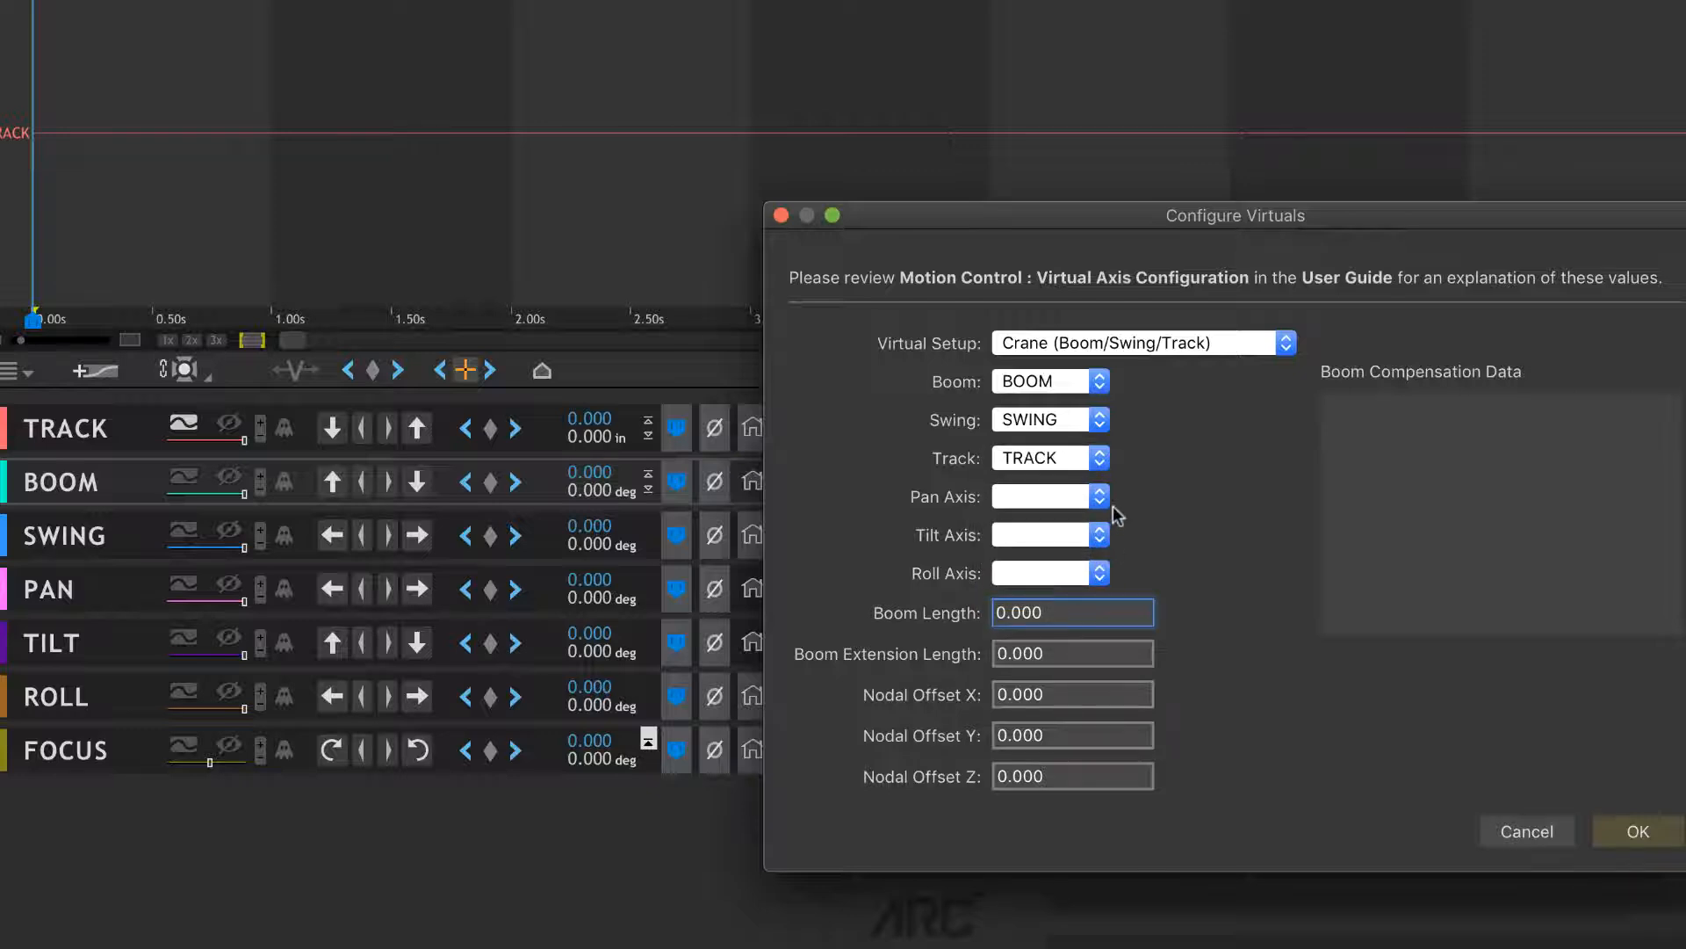
# Assign the PAN, TILT and ROLL axes to the matching pan, tilt and roll roles
pyautogui.click(1085, 496)
pyautogui.click(1037, 570)
pyautogui.click(1039, 537)
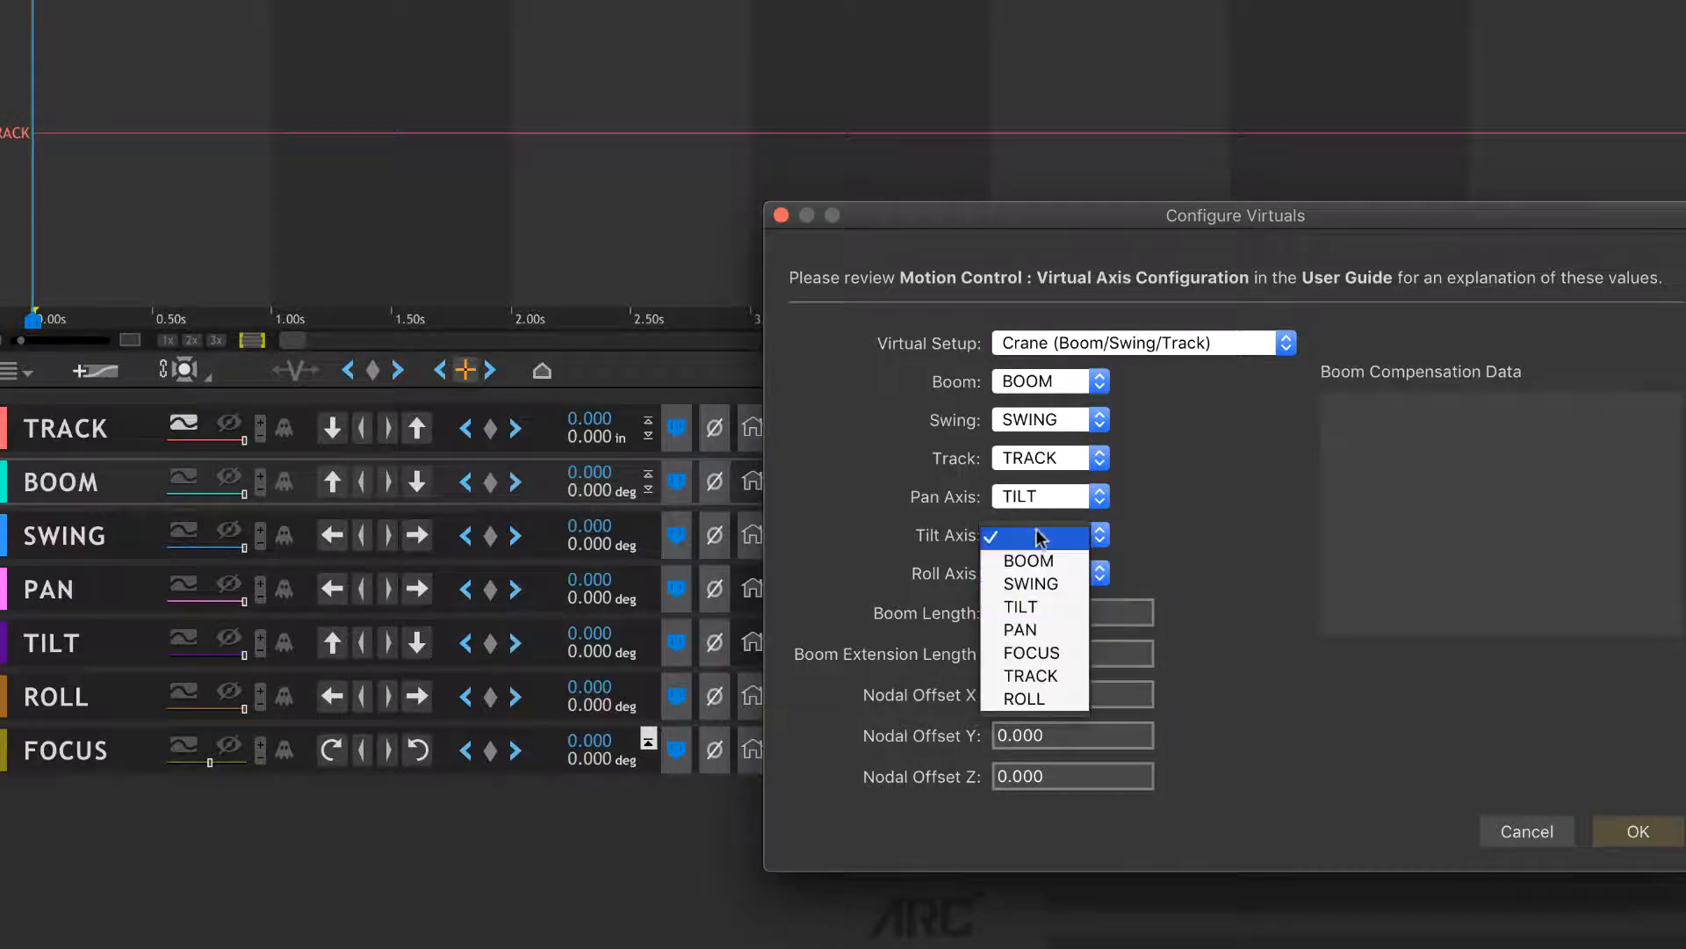
pyautogui.click(1050, 604)
pyautogui.click(1100, 576)
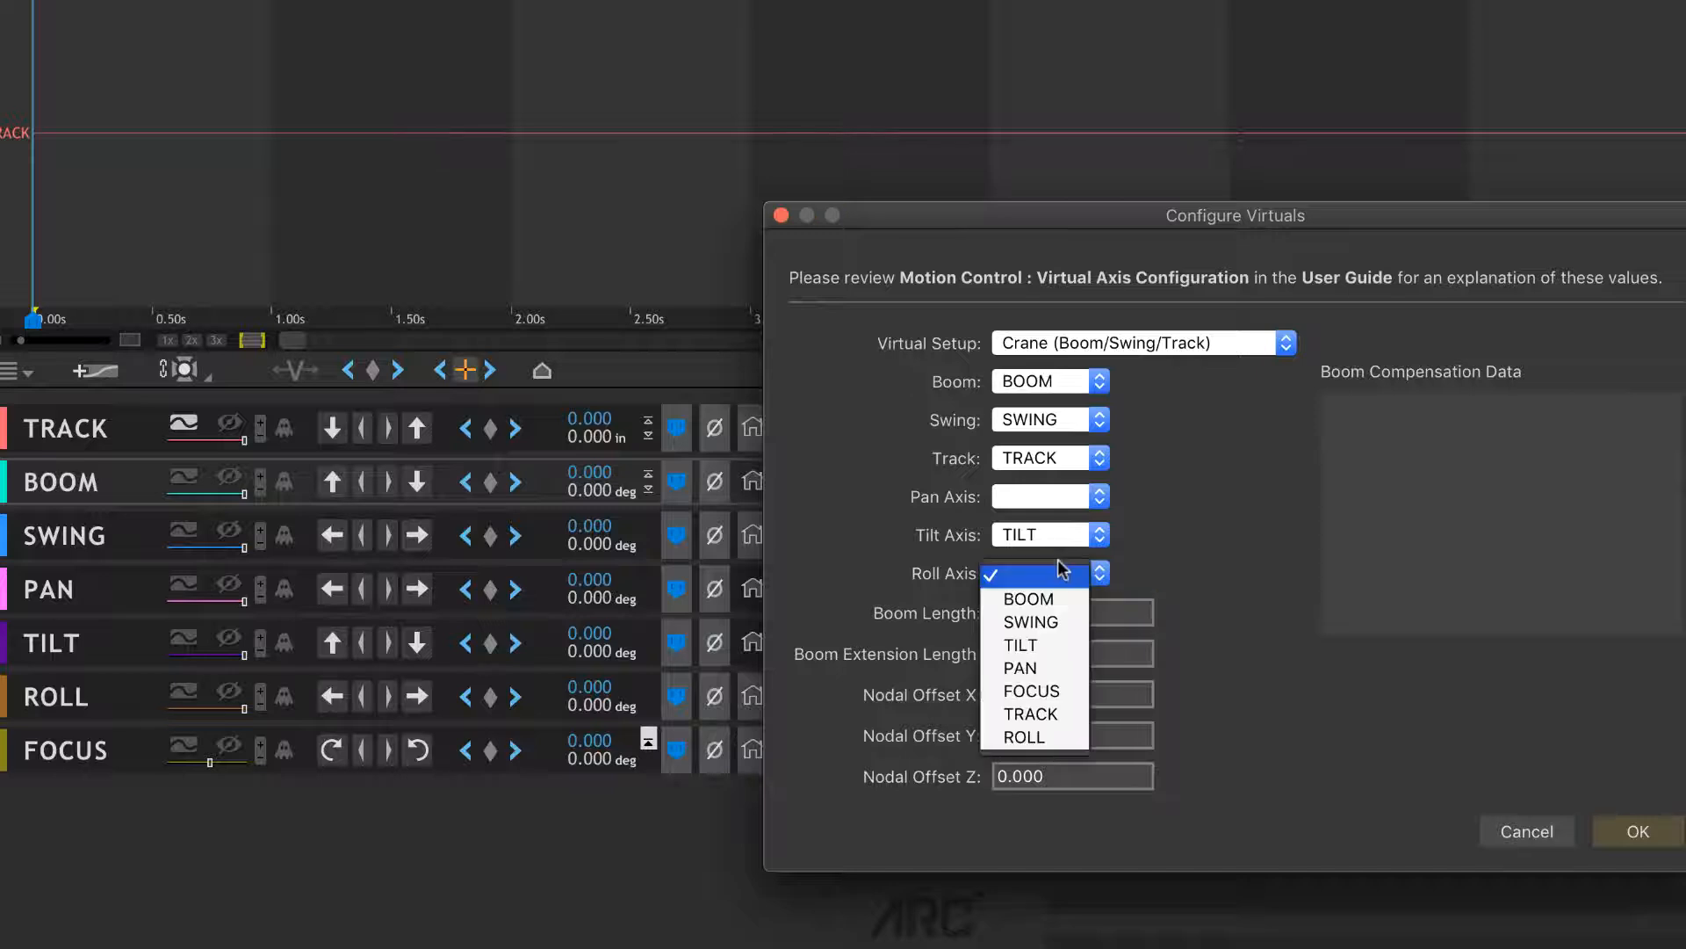
pyautogui.click(1067, 736)
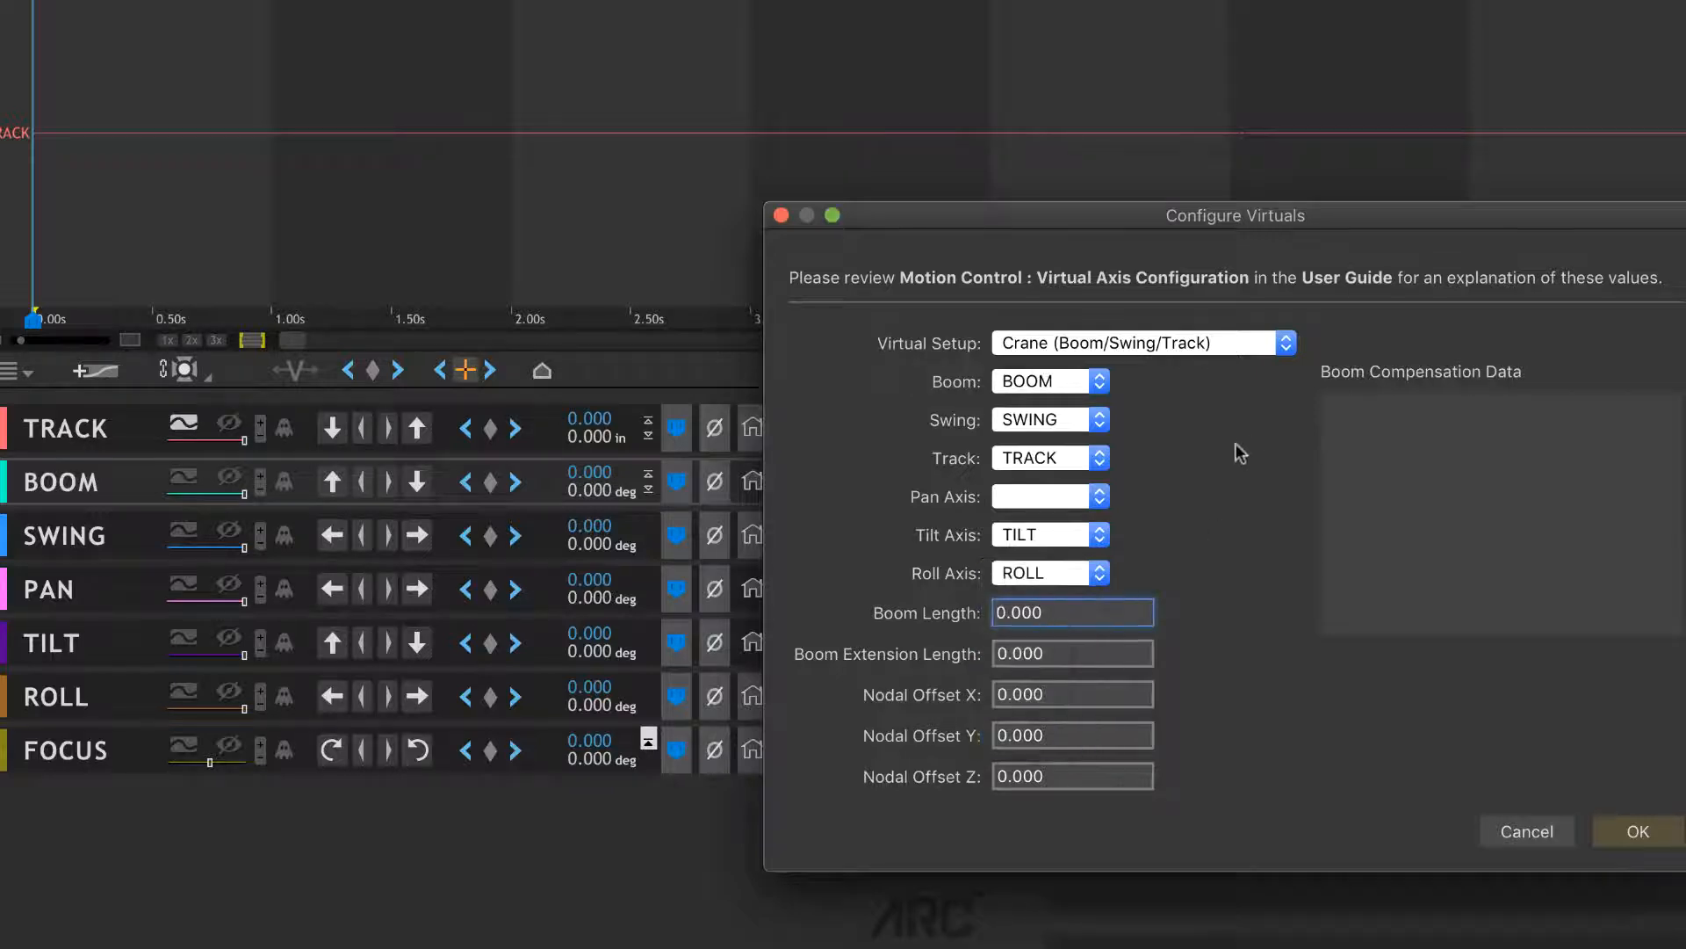
pyautogui.click(1074, 496)
pyautogui.click(1063, 589)
# Set the boom length to 42 and the boom extension length to 14, consulting the rig diagram in Using Dragonframe 4.pdf
pyautogui.moveTo(1398, 216); pyautogui.dragTo(764, 51)
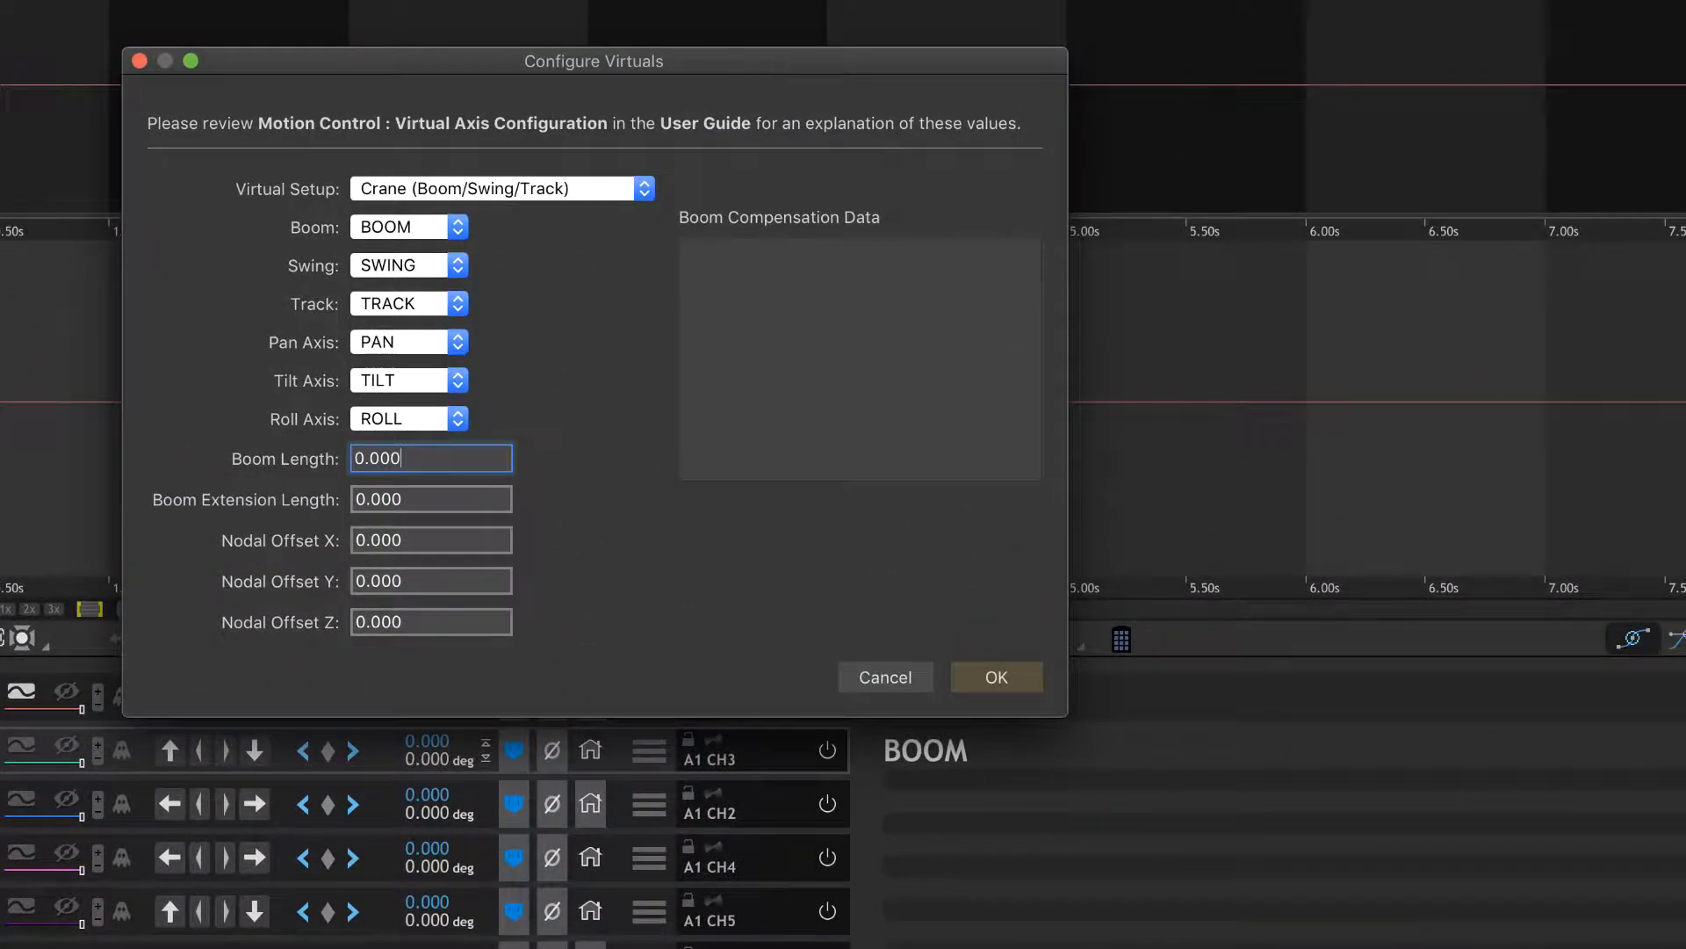
pyautogui.moveTo(1685, 36); pyautogui.dragTo(1402, 29)
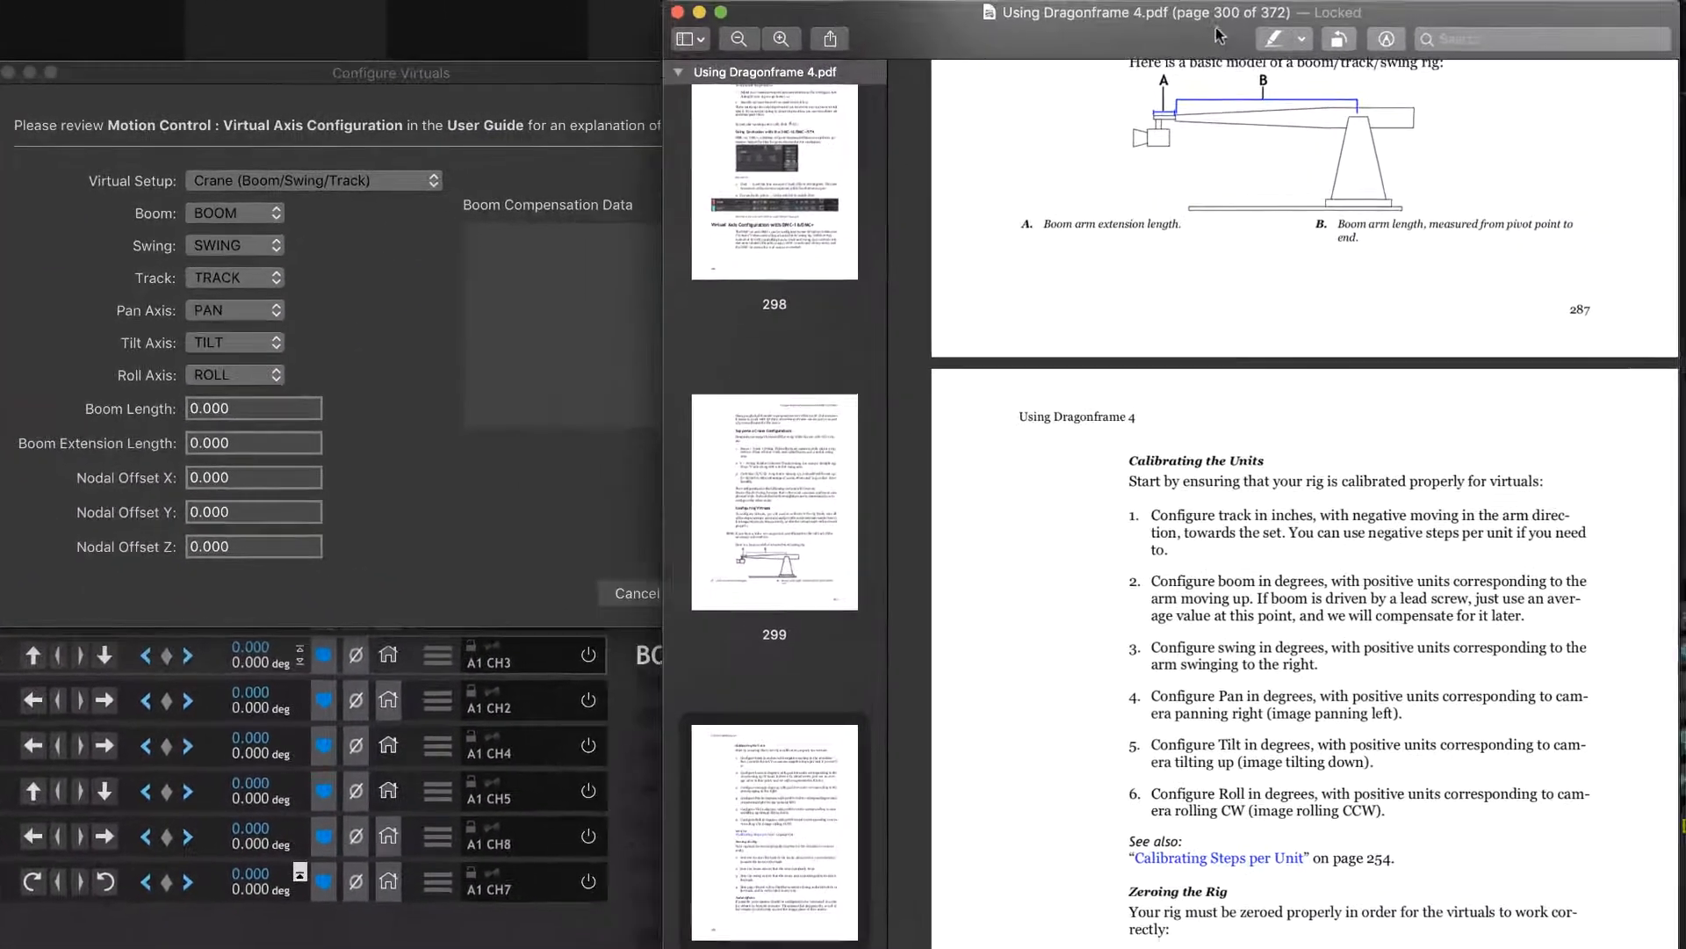
pyautogui.scroll(5, 1389, 397)
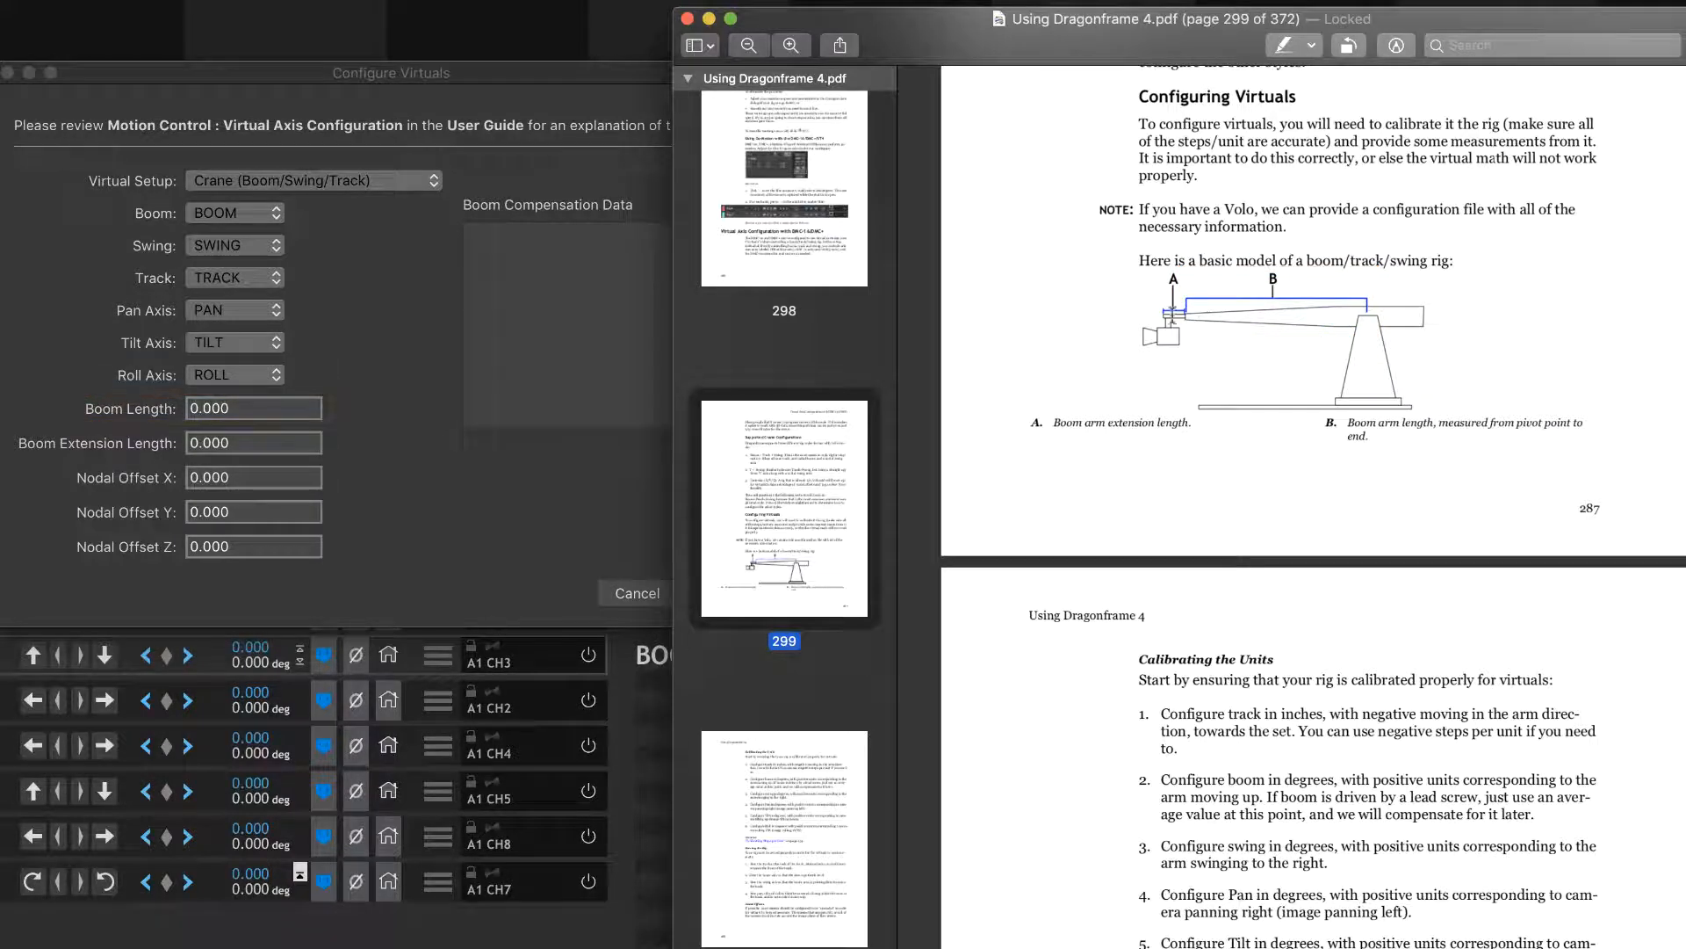
pyautogui.click(230, 408)
pyautogui.write('42')
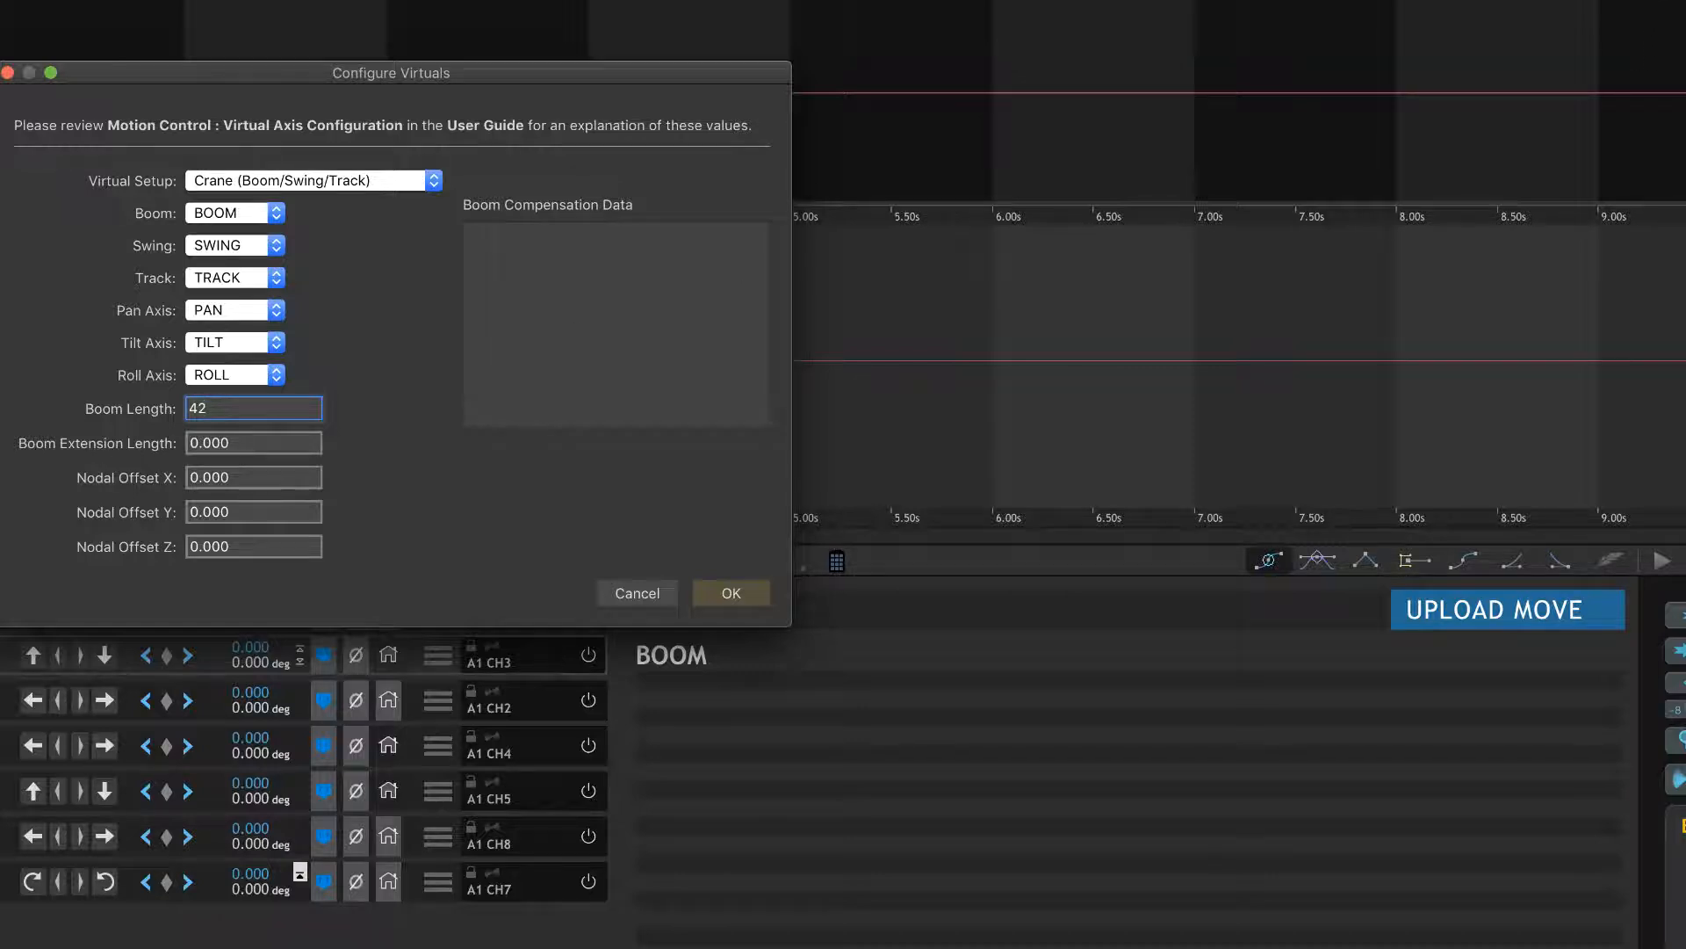
pyautogui.click(233, 442)
pyautogui.moveTo(232, 442); pyautogui.dragTo(126, 435)
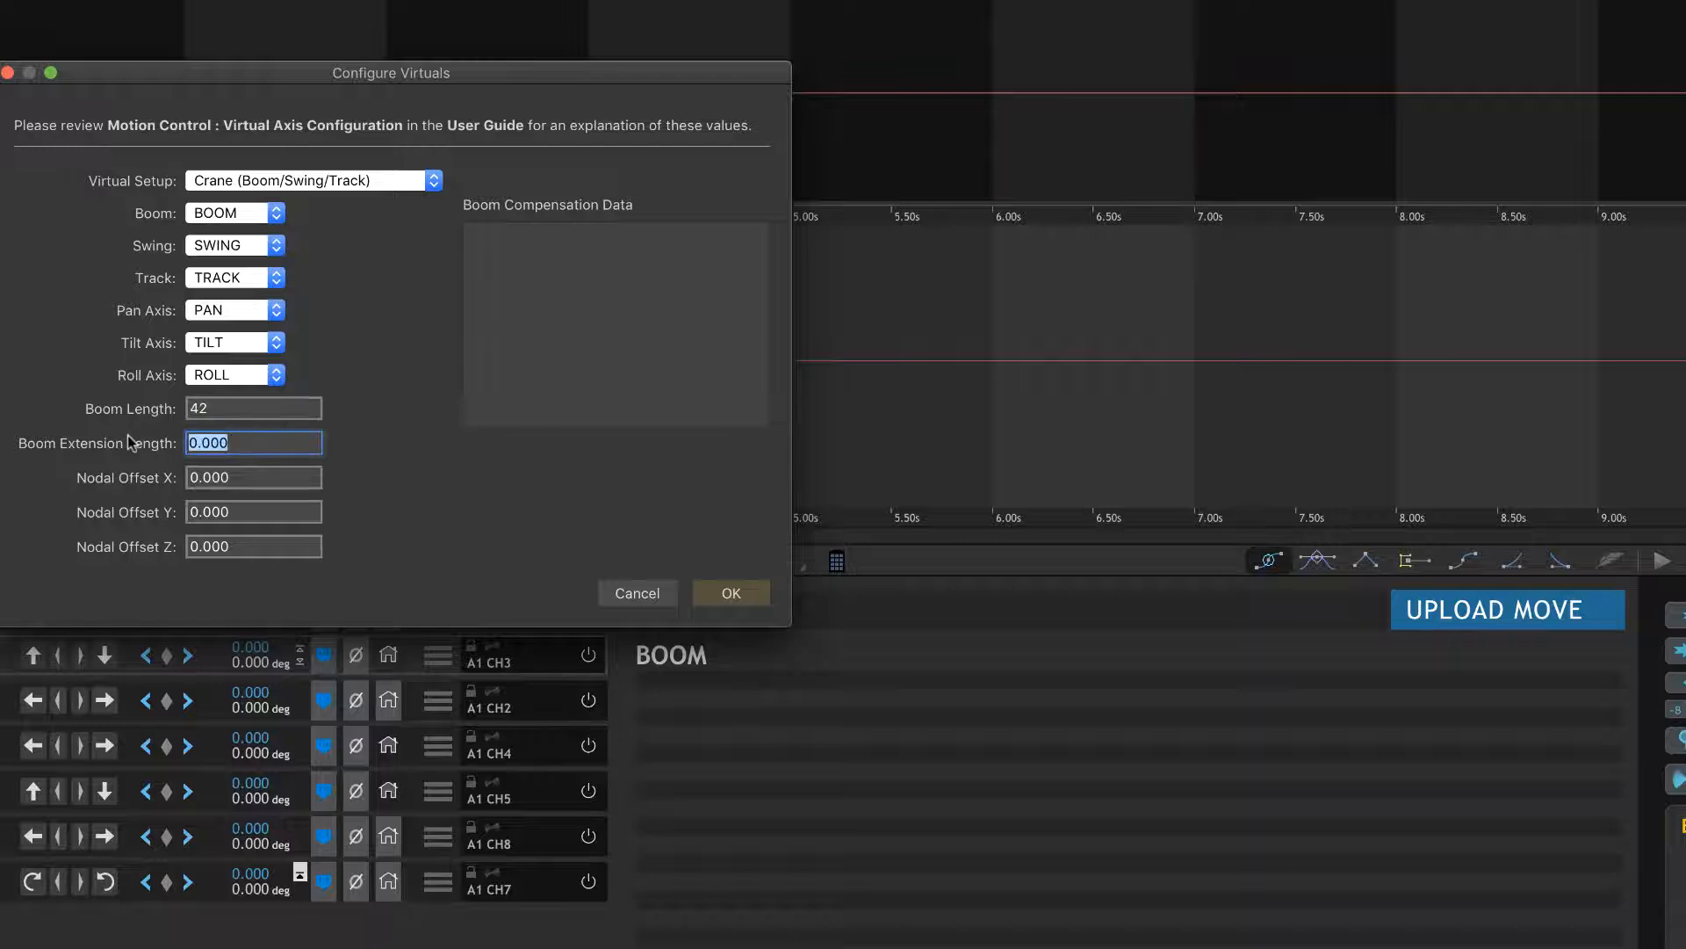
pyautogui.write('14')
# Switch to Using Dragonframe 4.pdf and read the Boom Compensation Table section for the data formats and rules
pyautogui.moveTo(1645, 21); pyautogui.dragTo(1685, 1)
pyautogui.scroll(-15, 1645, 651)
pyautogui.scroll(-1, 1645, 651)
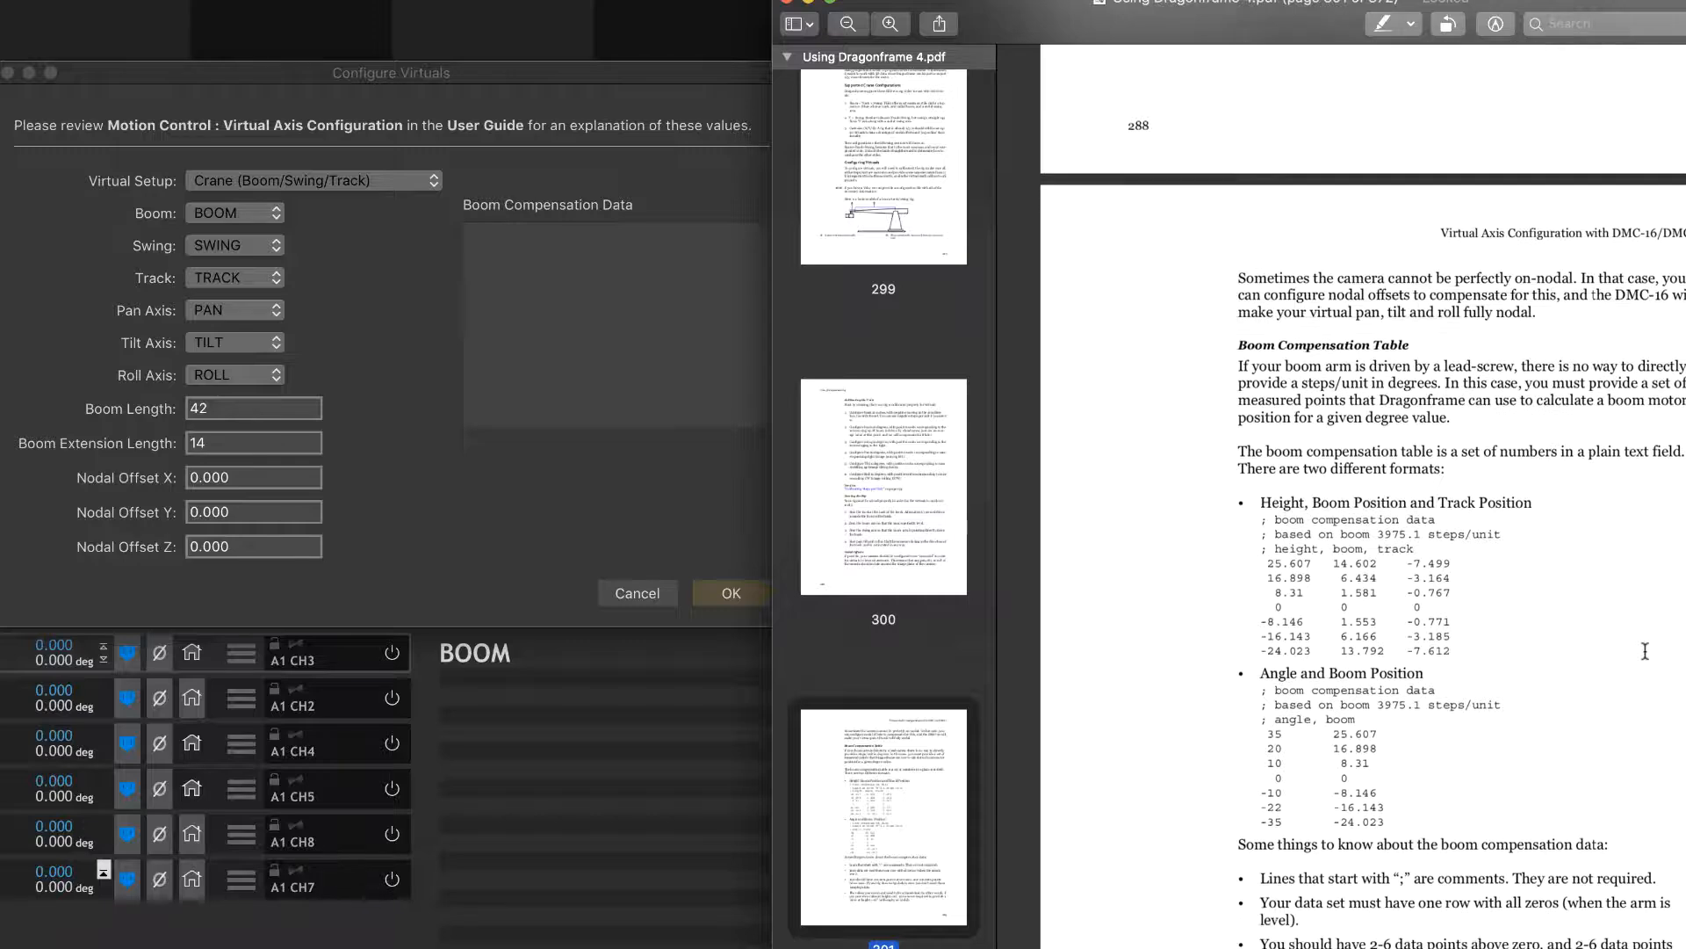
pyautogui.scroll(-2, 1645, 651)
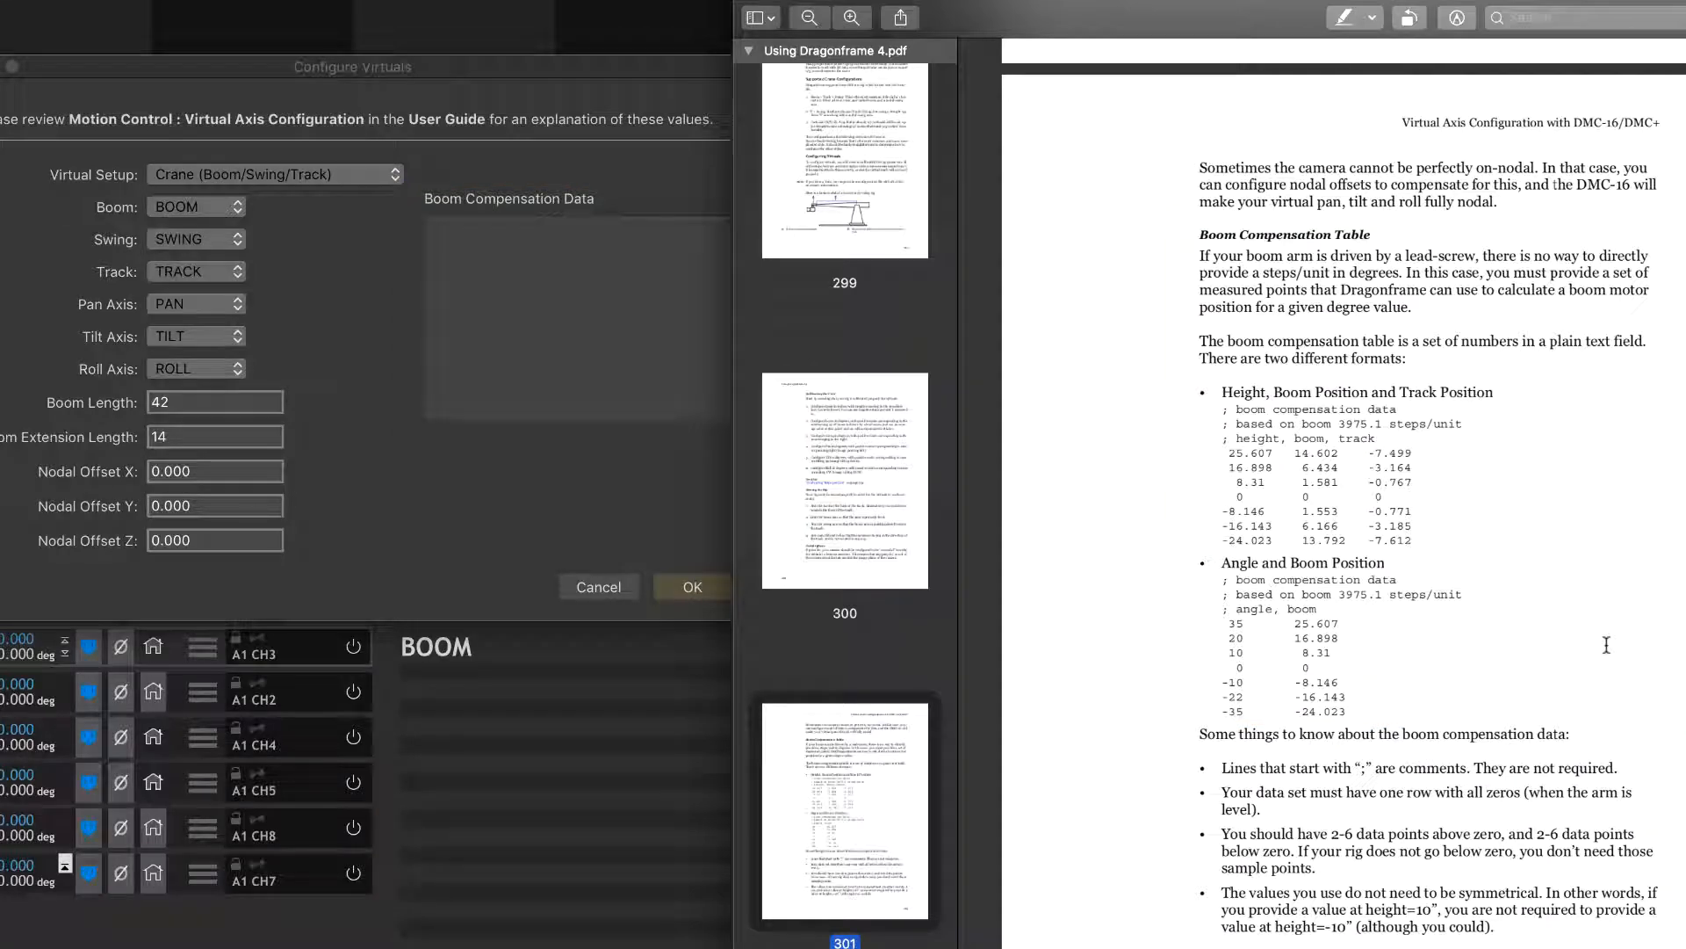
pyautogui.scroll(-5, 1509, 692)
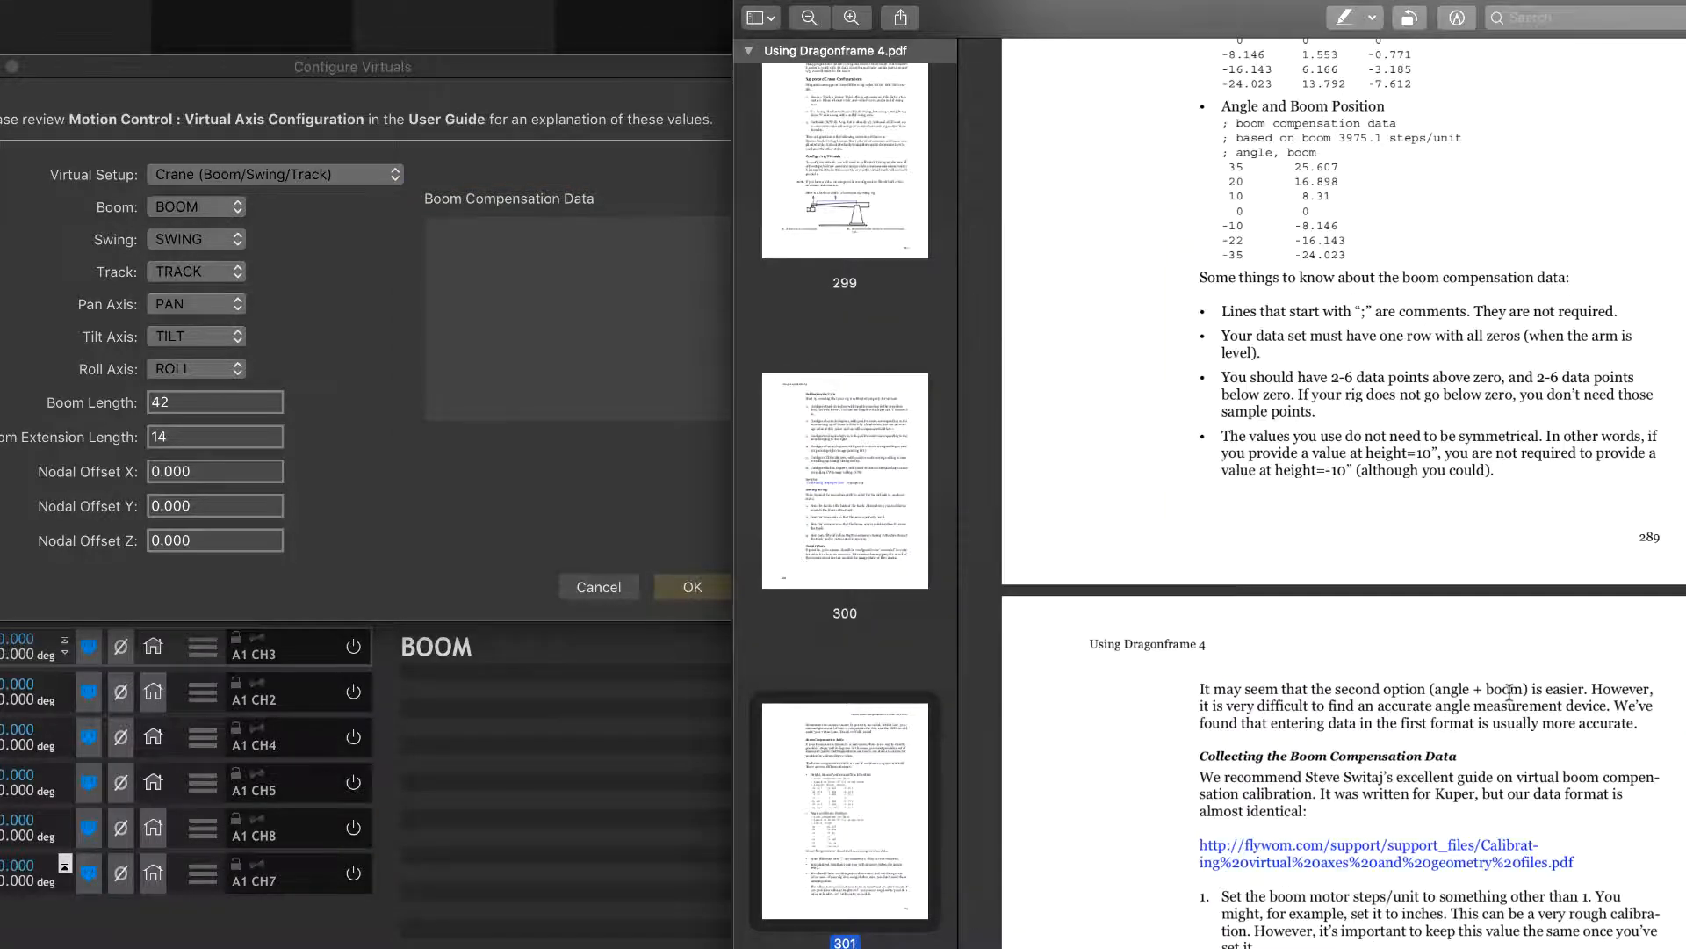
pyautogui.scroll(3, 1509, 692)
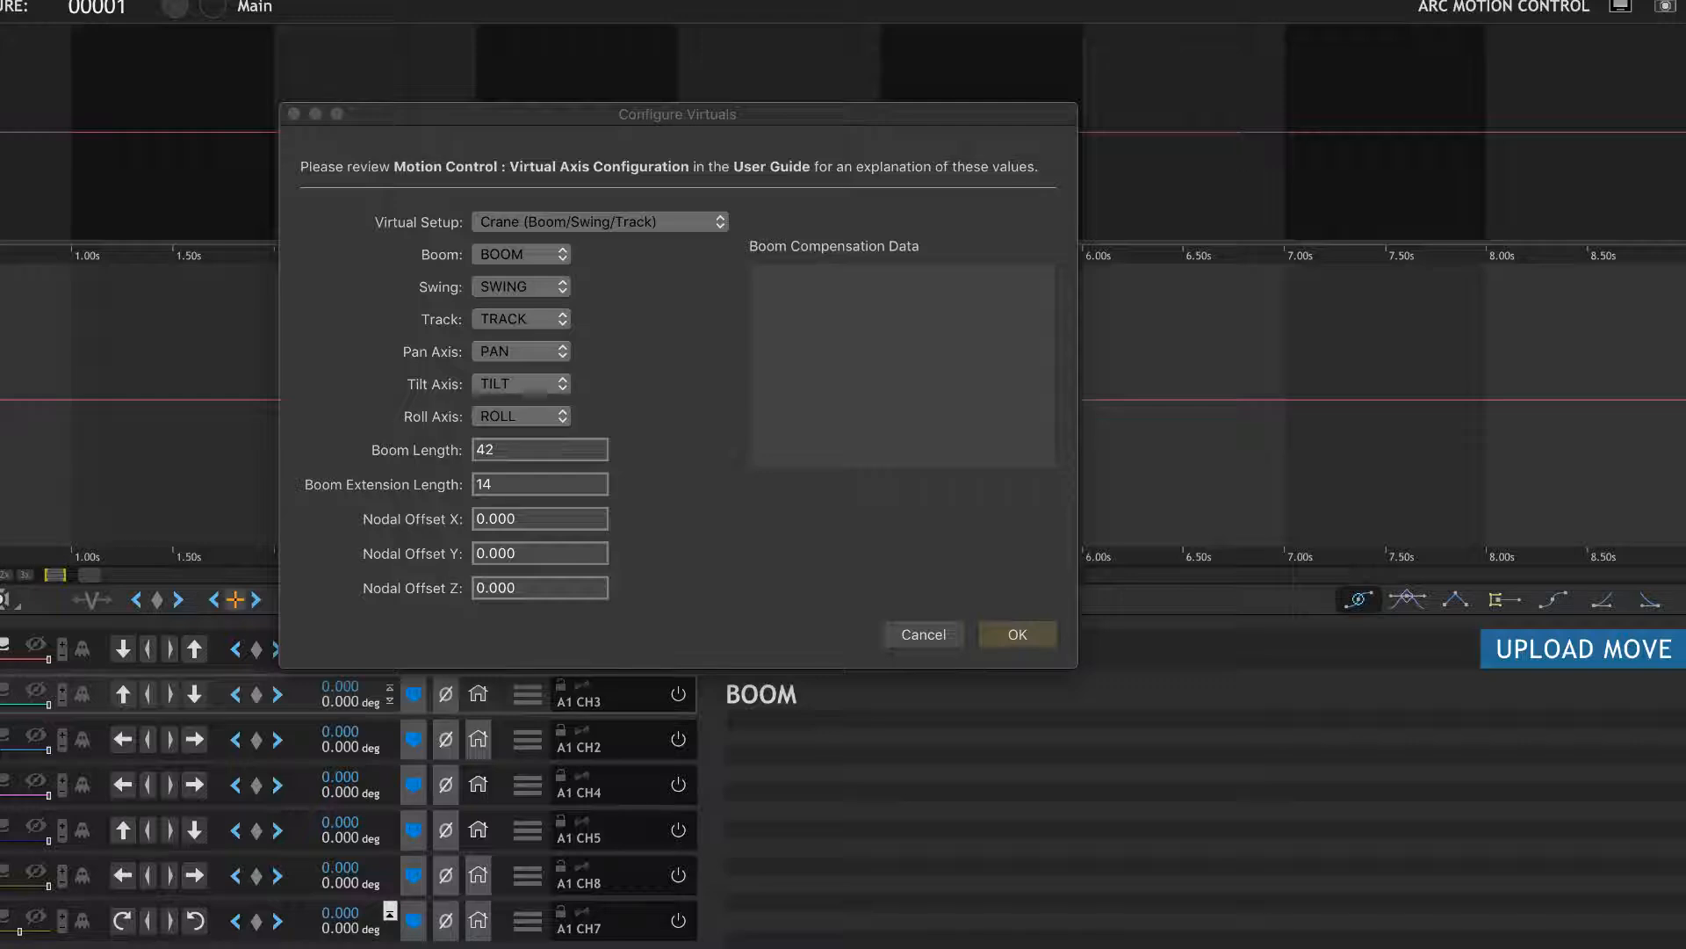
# Enter and accept the boom compensation data: 29.6875 30.177 -11.746; 20.00 20.193 -4.917; 10.00 9.965 -1.162; 0 0 0; -10.00 -9.702 -1.175; -20.00 -19.267 -4.916; -23.00 -22.113 -6.660
pyautogui.click(858, 356)
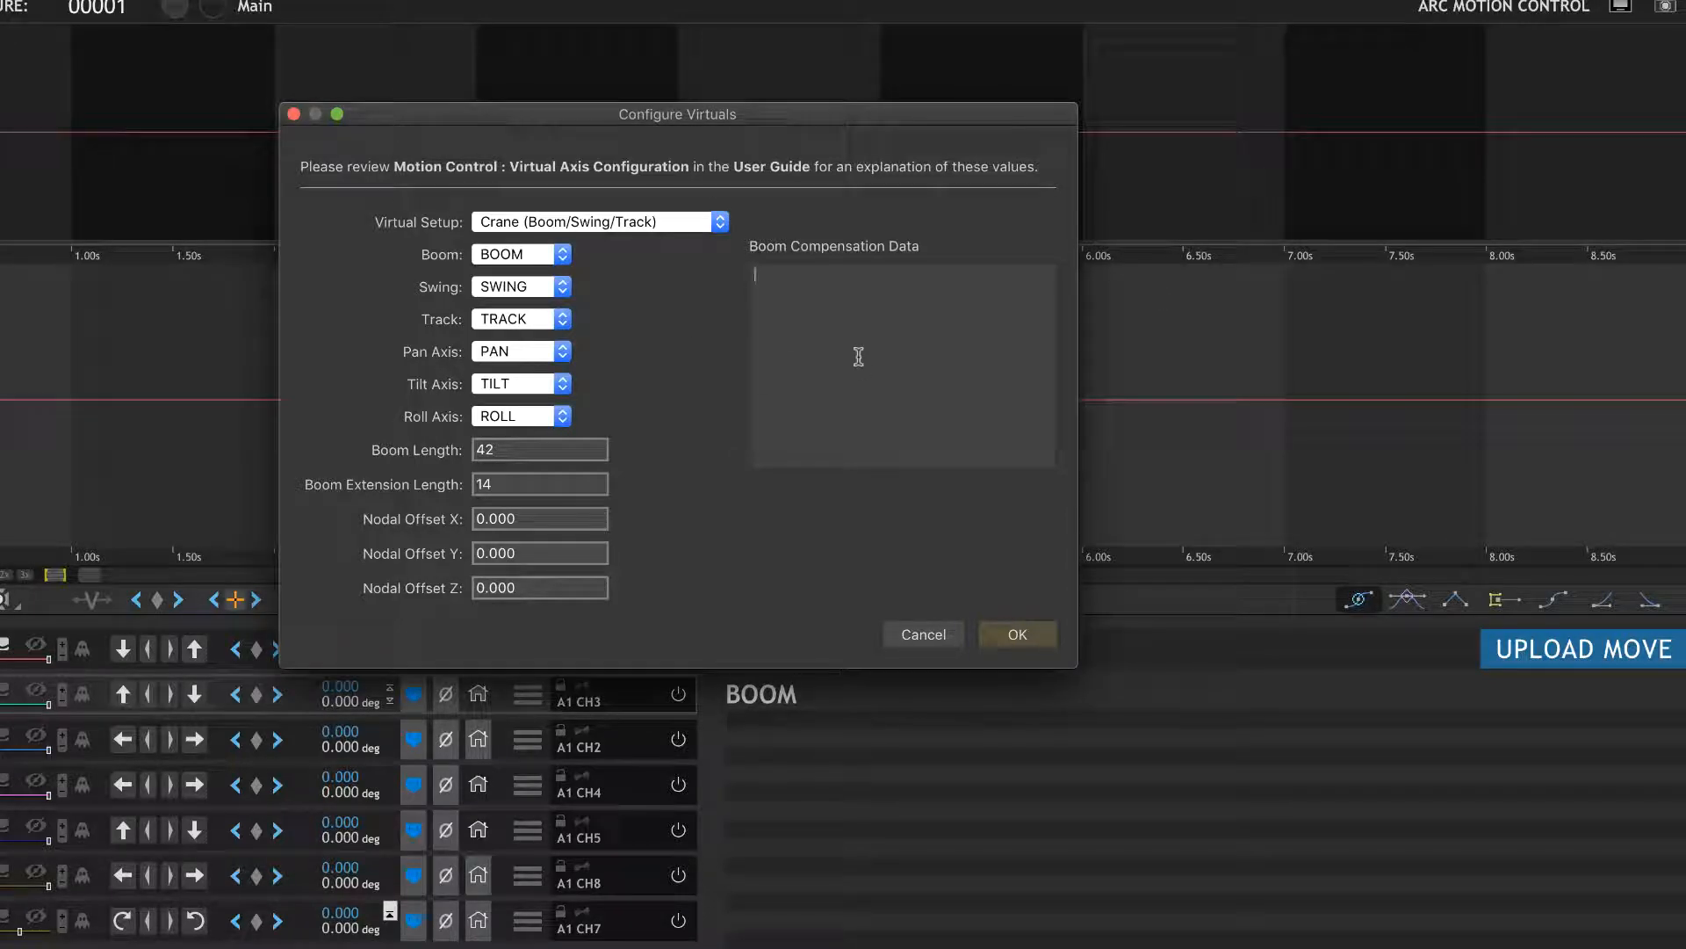
pyautogui.write('29.6875 30.177 -11.746 20.00 20.193 -4.917 10.00 9.965 -1.162 0 0 0 -10.00 -9.702 -1.175 -20.00 -19.267 -4.916 -23.00 -22.113 -6.660')
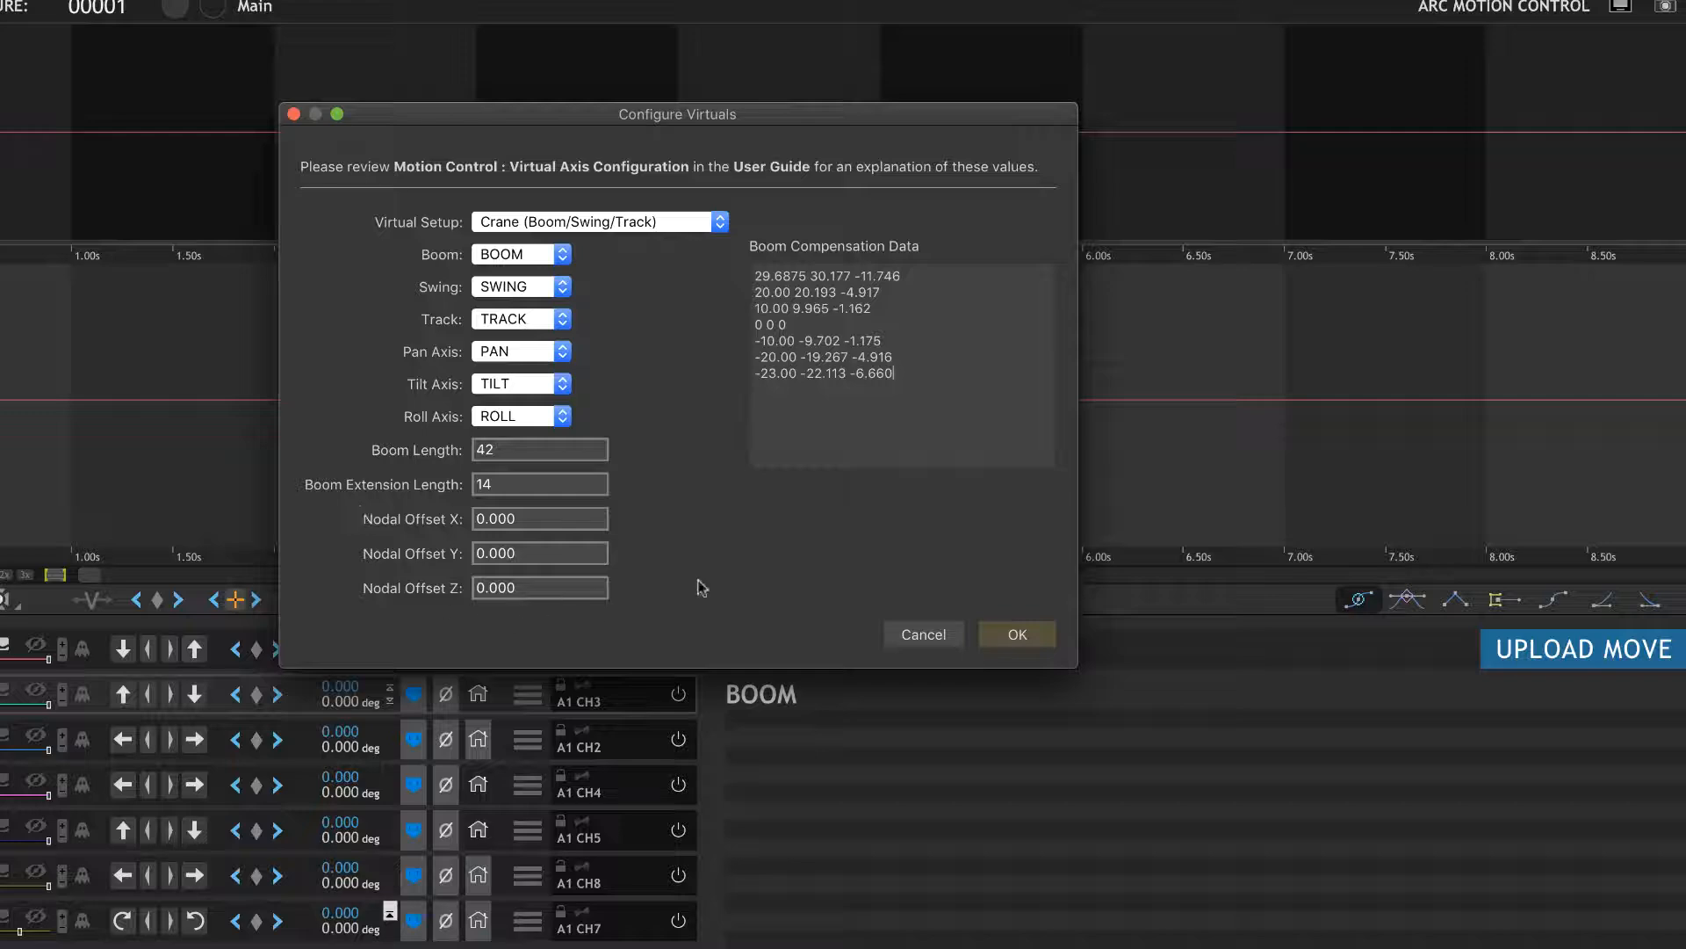
pyautogui.click(1015, 634)
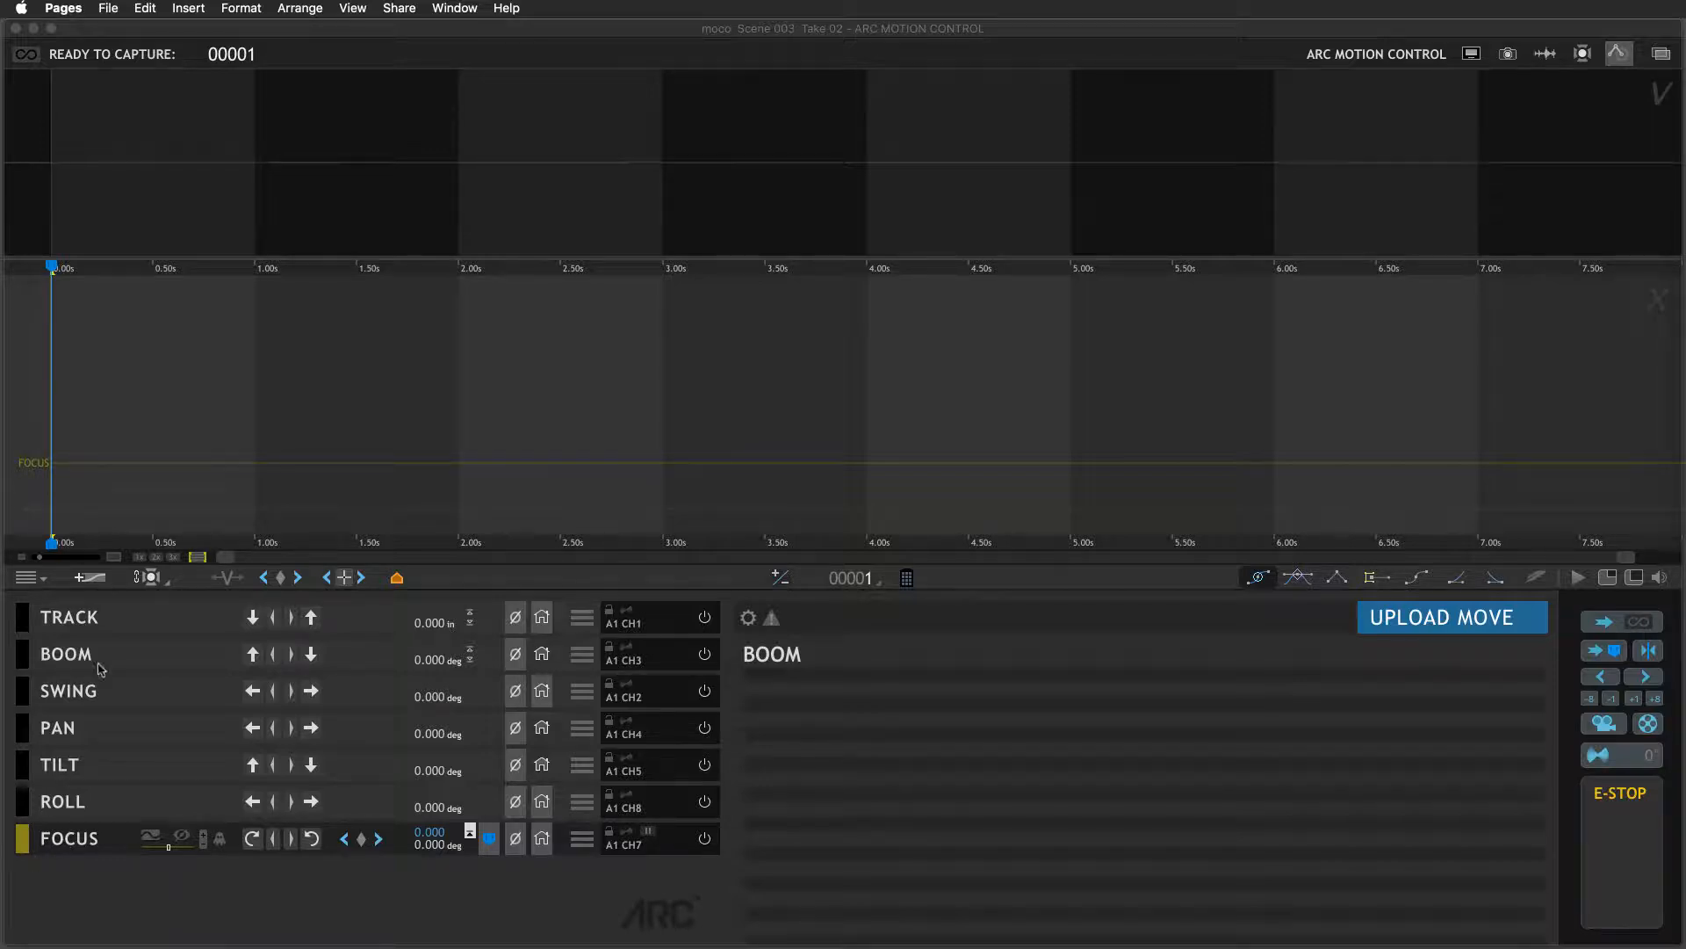
# Reopen the virtual axis configuration, check that Crane (Boom/Swing/Track) is the chosen setup, and accept it
pyautogui.click(27, 577)
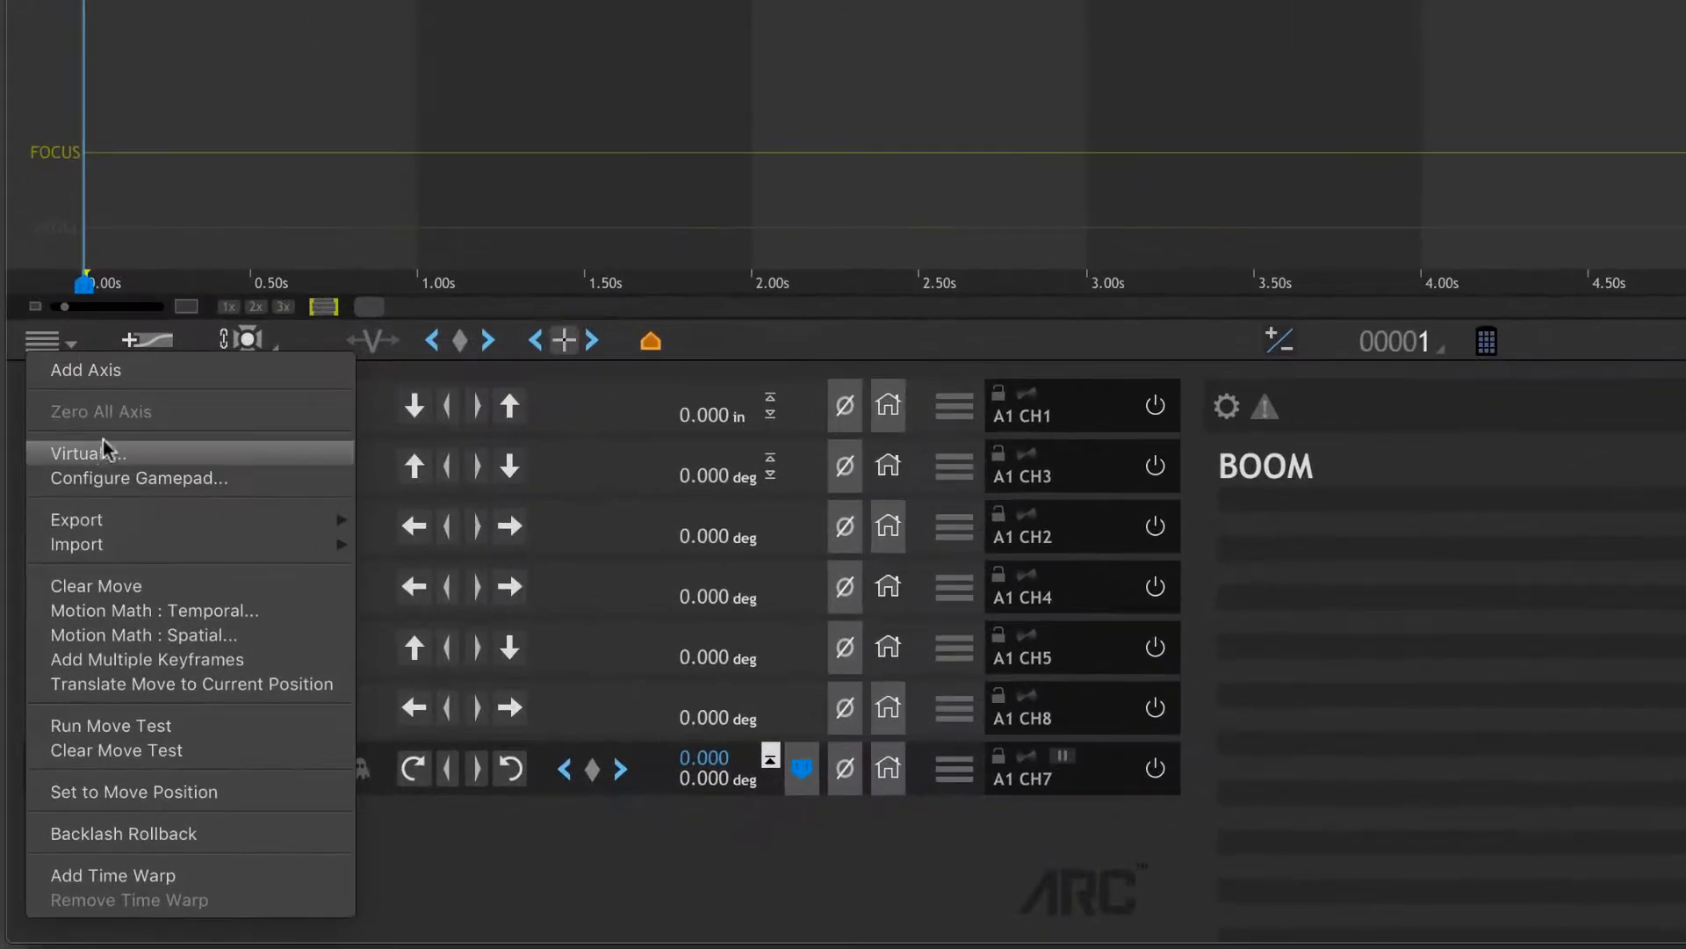
pyautogui.click(103, 450)
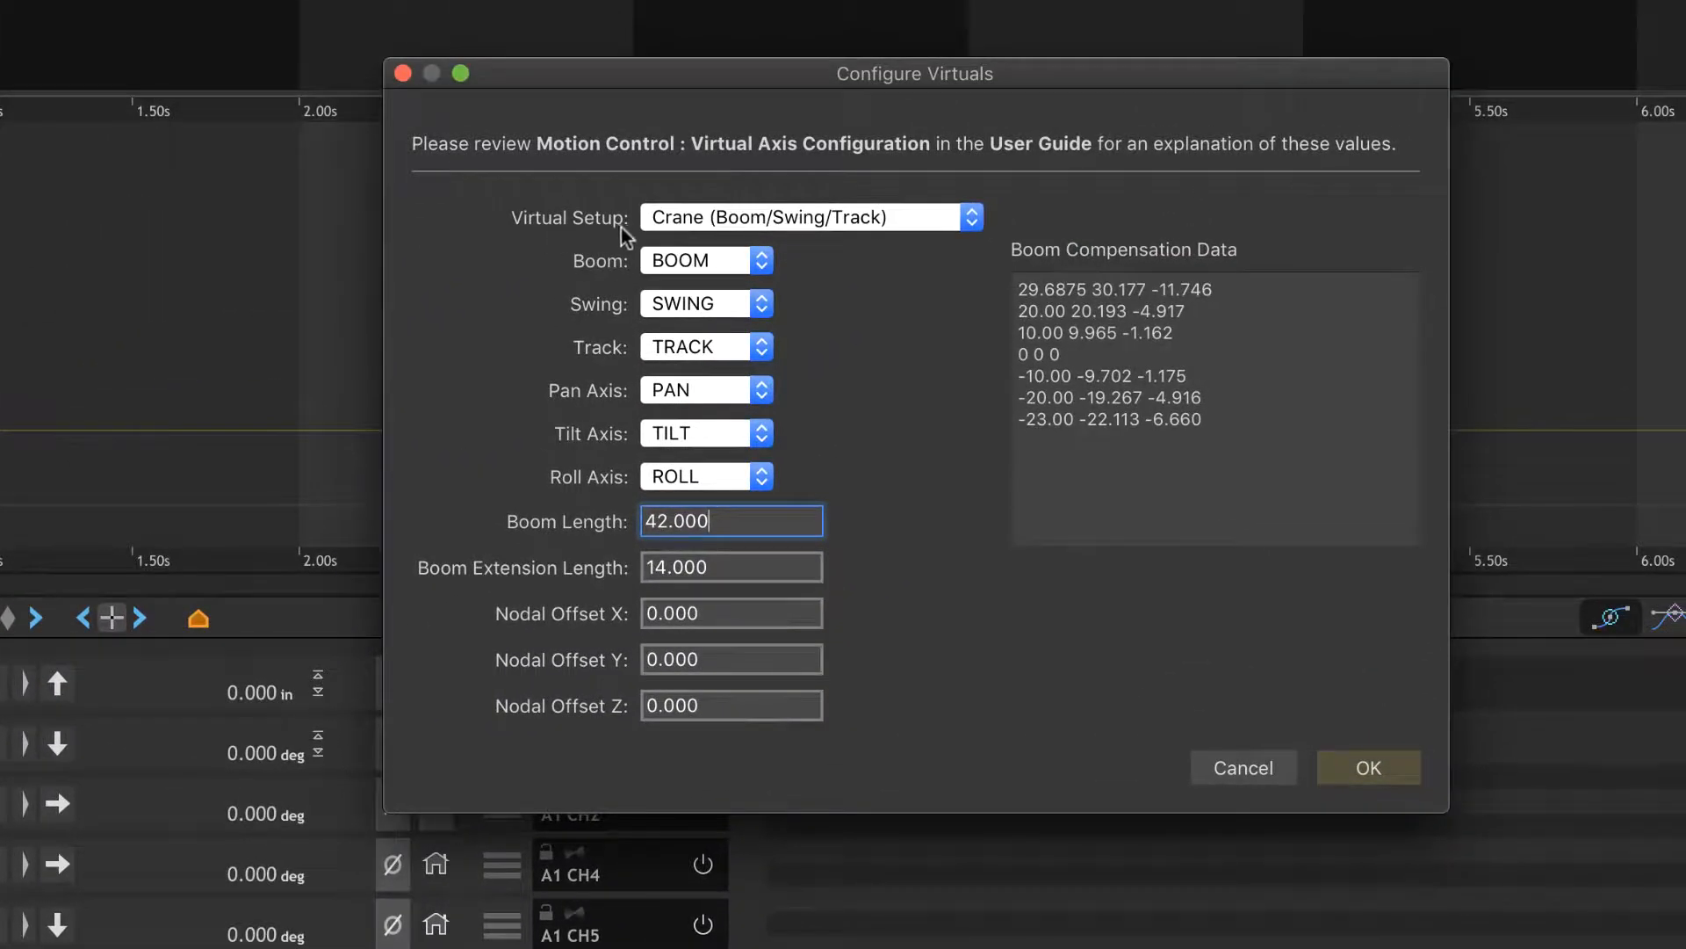
pyautogui.click(776, 221)
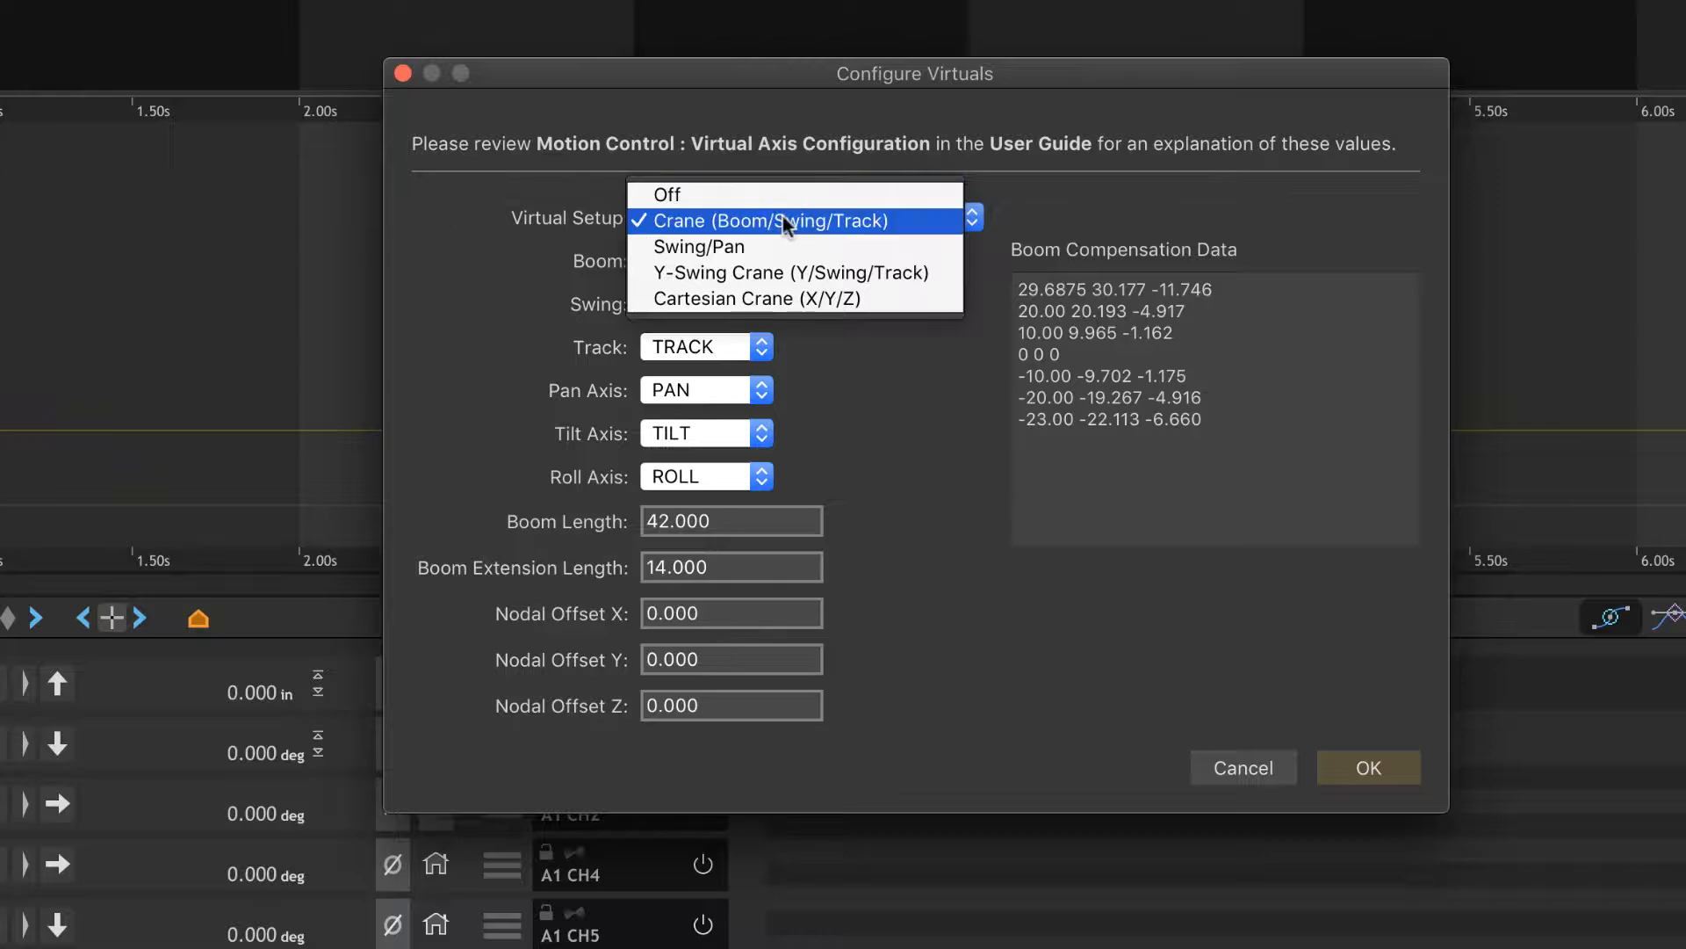
pyautogui.click(776, 221)
pyautogui.click(1368, 768)
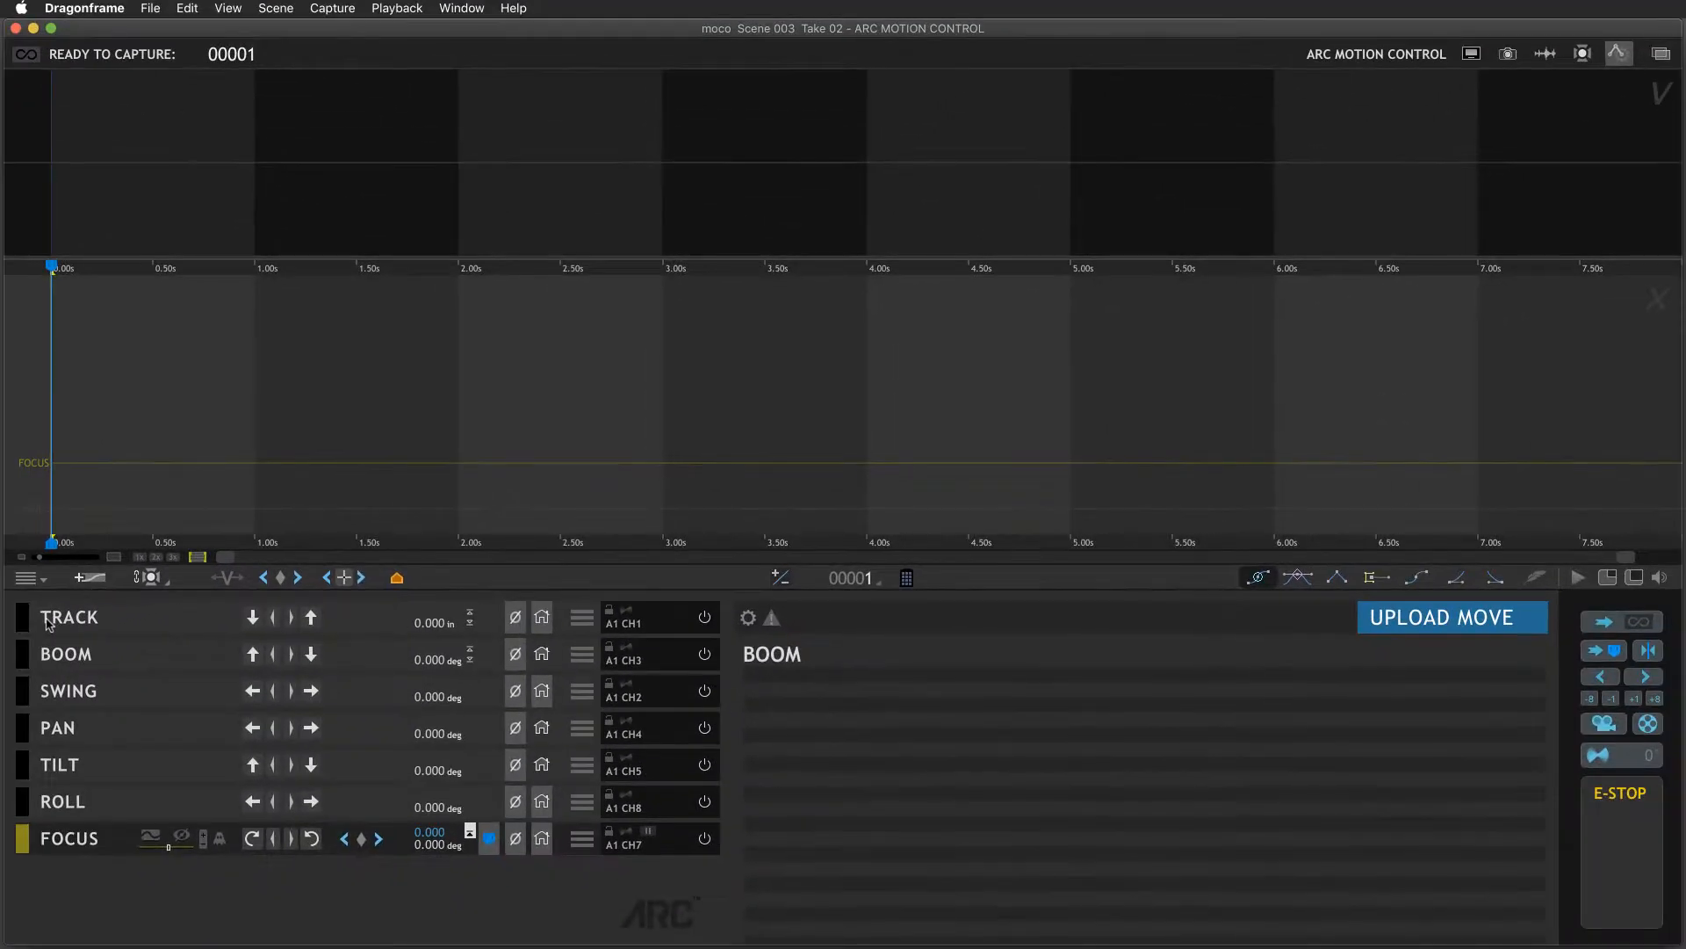
# Switch the axis list to the virtual axes and move the LINE row above vTRACK
pyautogui.click(226, 580)
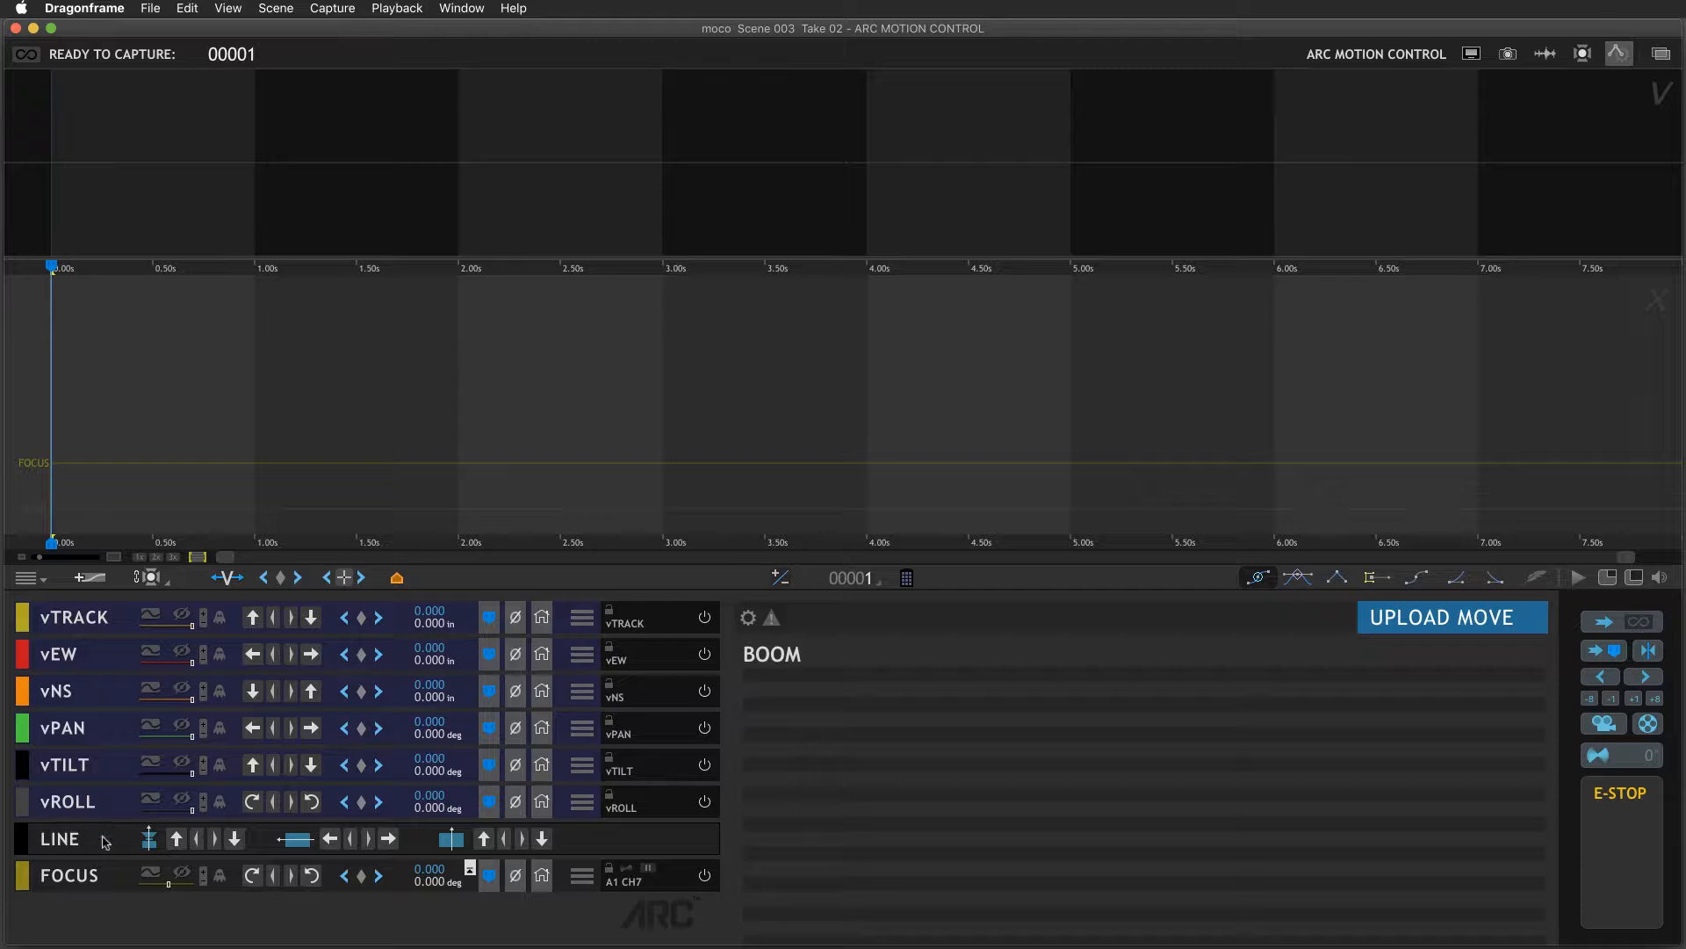
pyautogui.moveTo(106, 842); pyautogui.dragTo(106, 622)
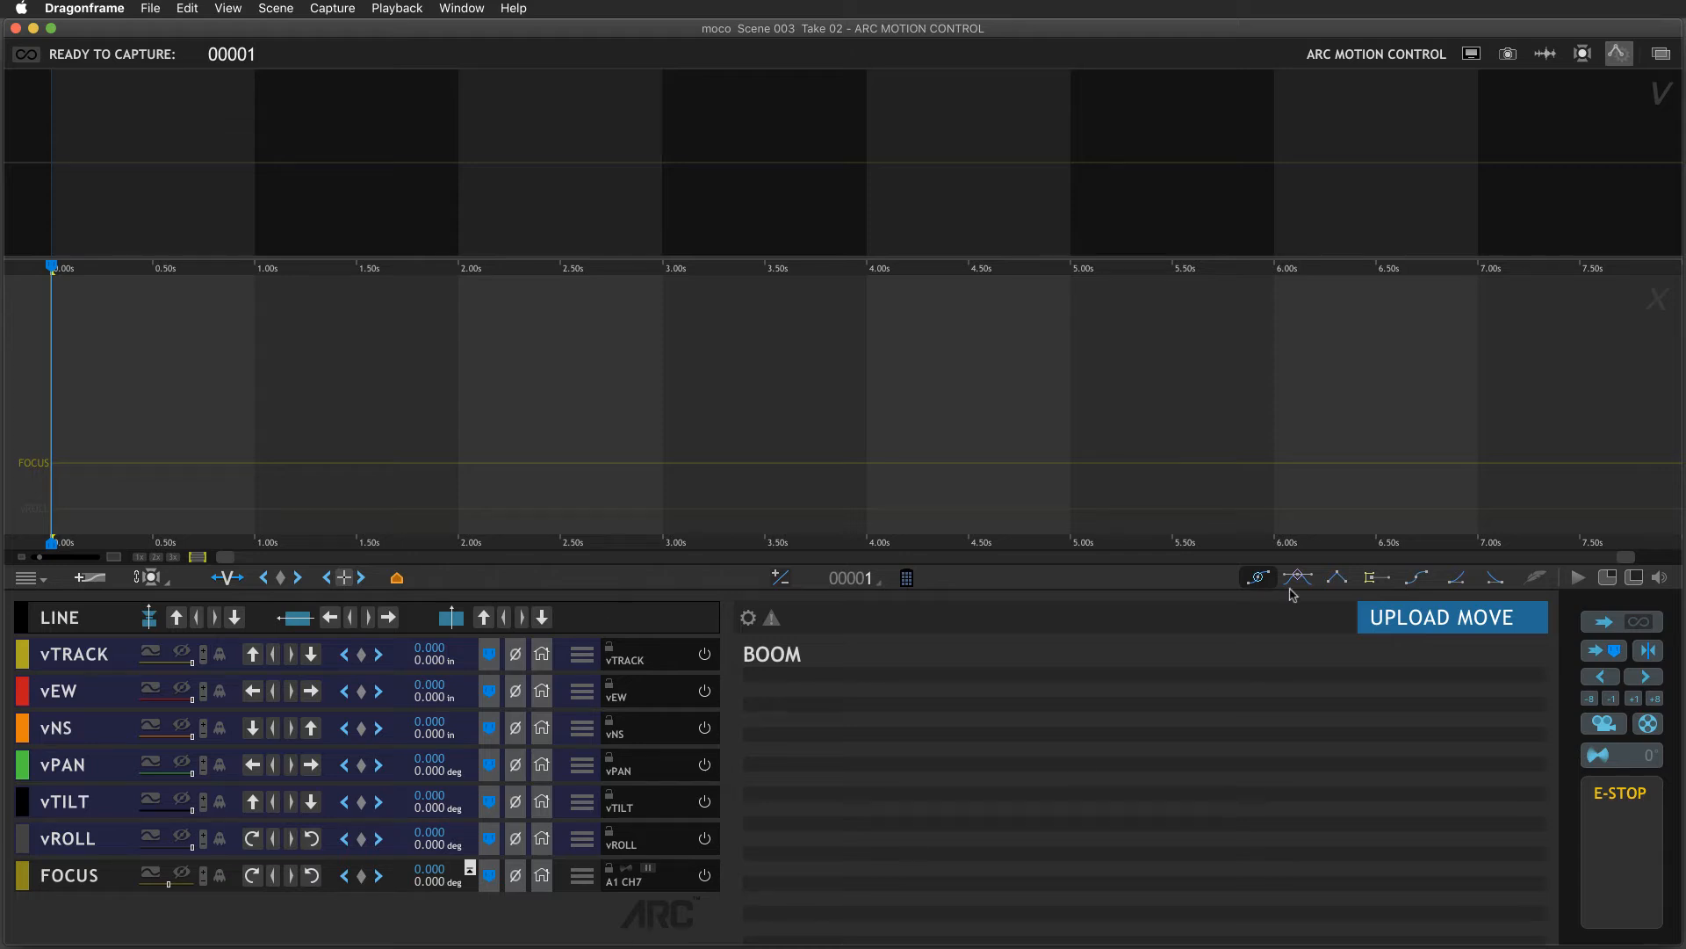
# Show the live camera view beside the motion graphs
pyautogui.click(1633, 578)
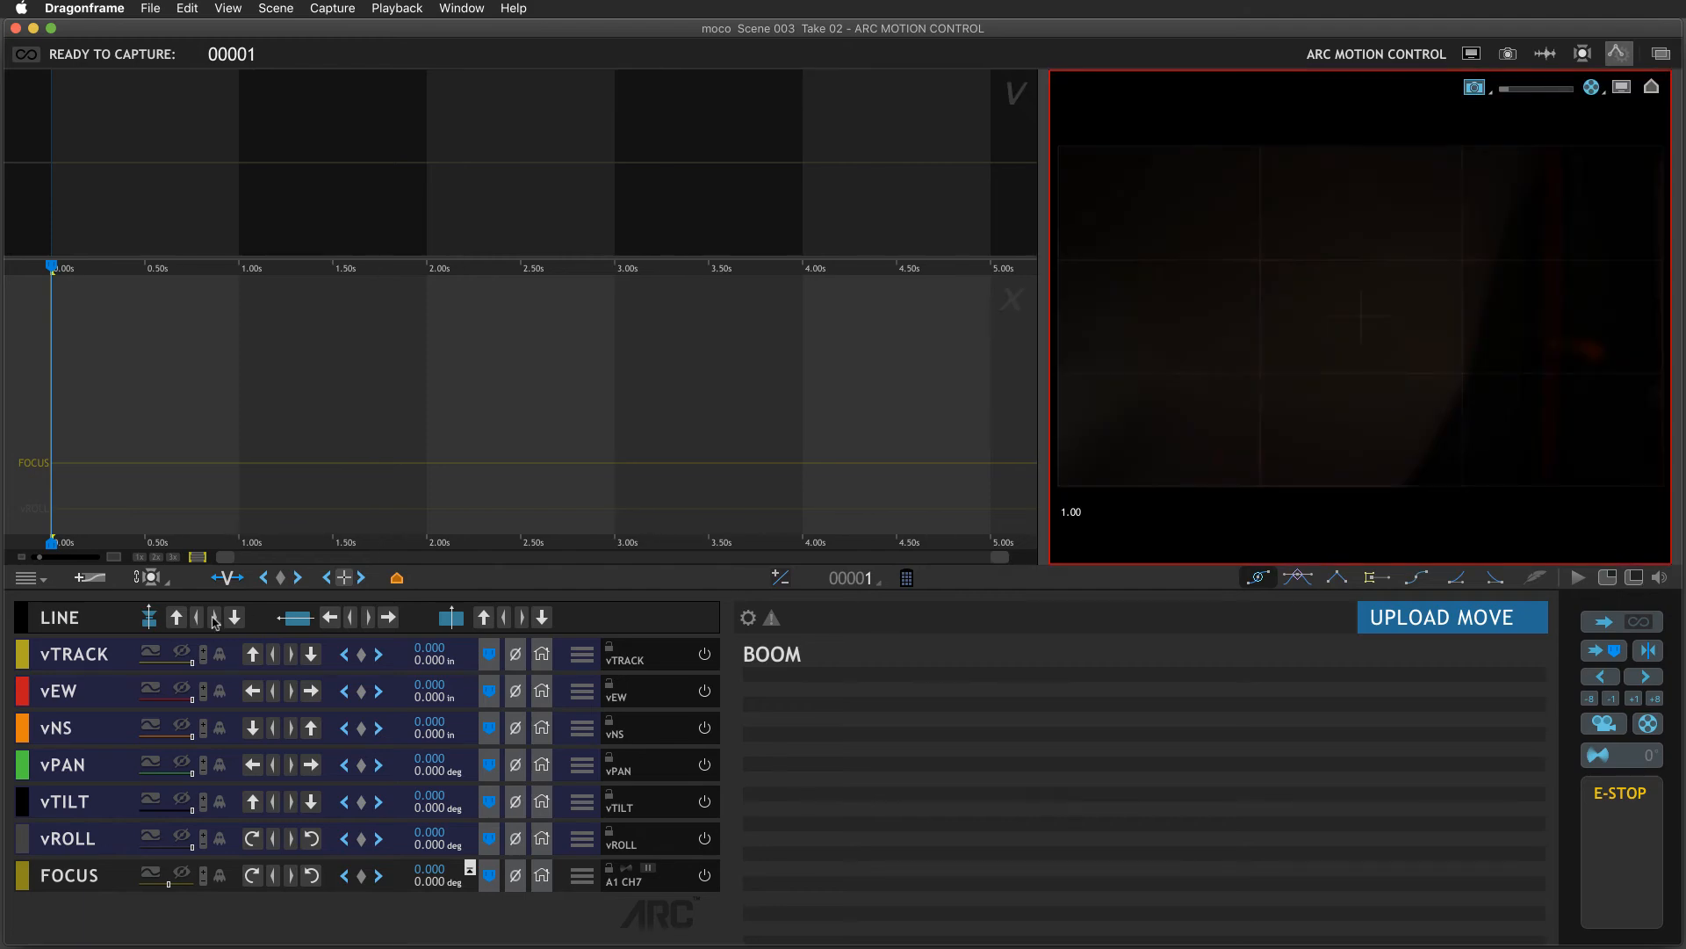